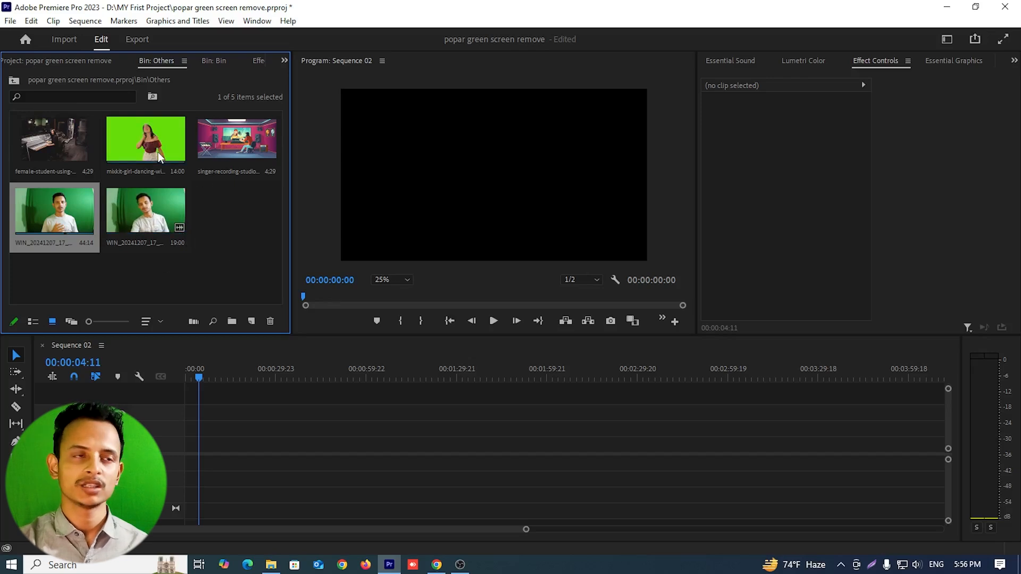
# Place the green-screen dancing girl clip at the start of the sequence and set its scale to 149.
pyautogui.moveTo(157, 152); pyautogui.dragTo(181, 427)
pyautogui.click(633, 311)
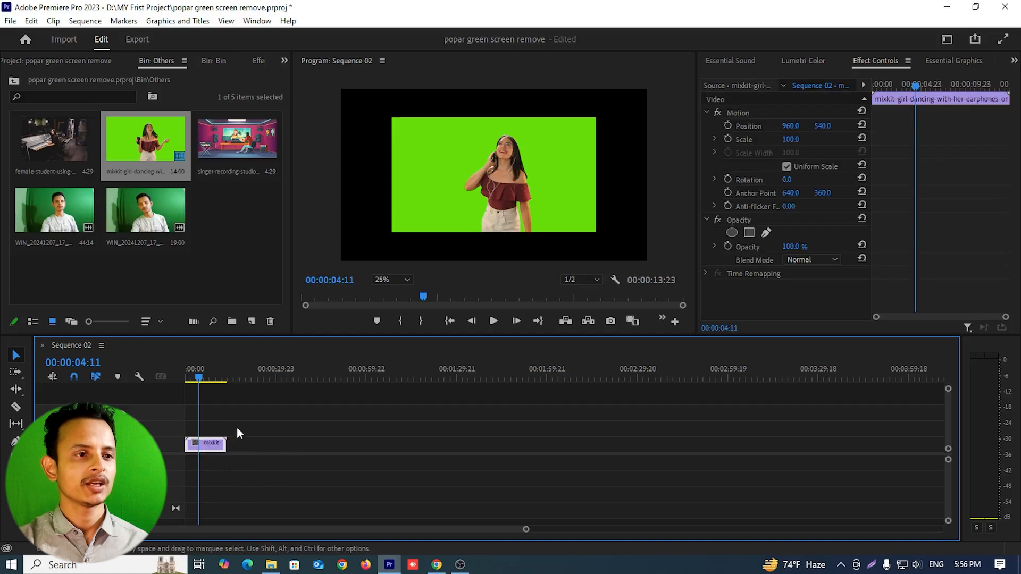
pyautogui.moveTo(206, 378); pyautogui.dragTo(187, 379)
pyautogui.press('space')
pyautogui.press('space')
pyautogui.moveTo(780, 142); pyautogui.dragTo(800, 140)
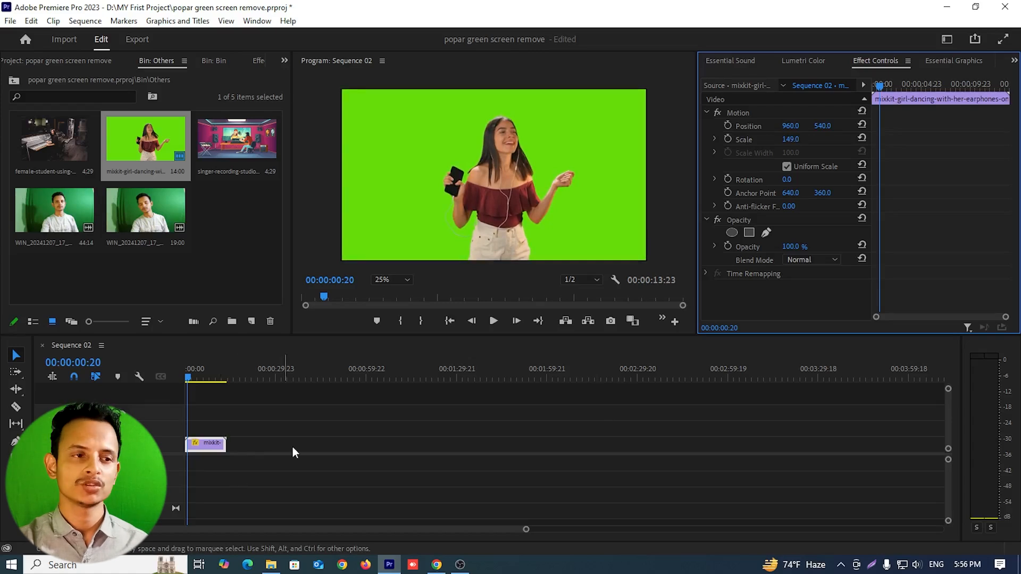
# Search the effects for "ultra" and apply Ultra Key to the dancing girl clip.
pyautogui.click(258, 60)
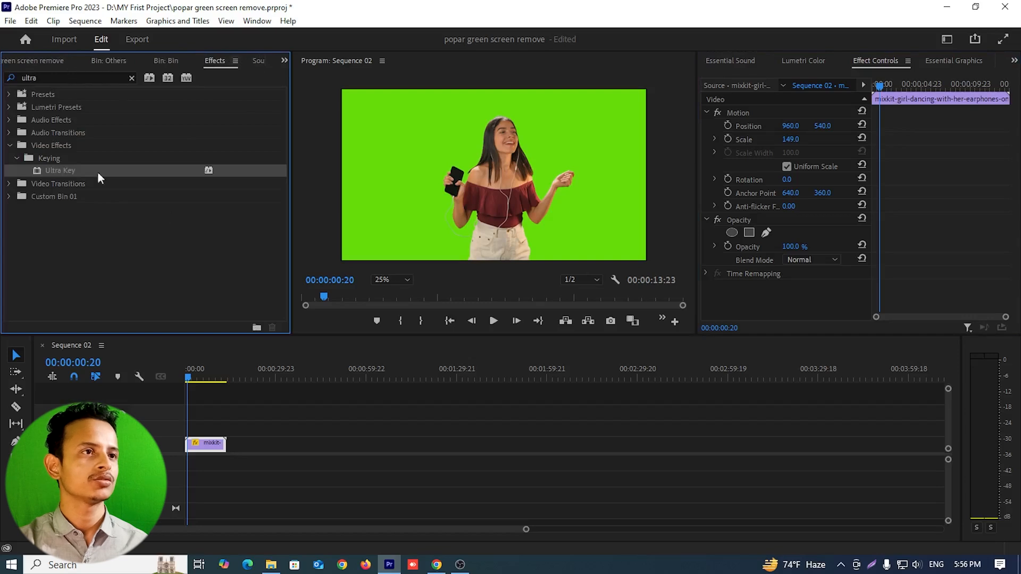
pyautogui.click(131, 78)
pyautogui.click(72, 77)
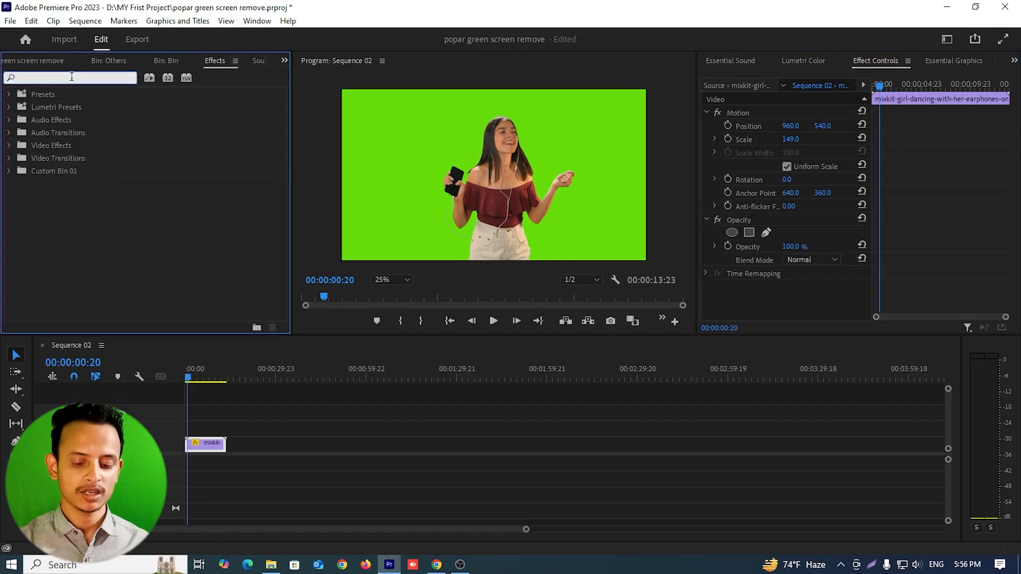
pyautogui.write('ultra')
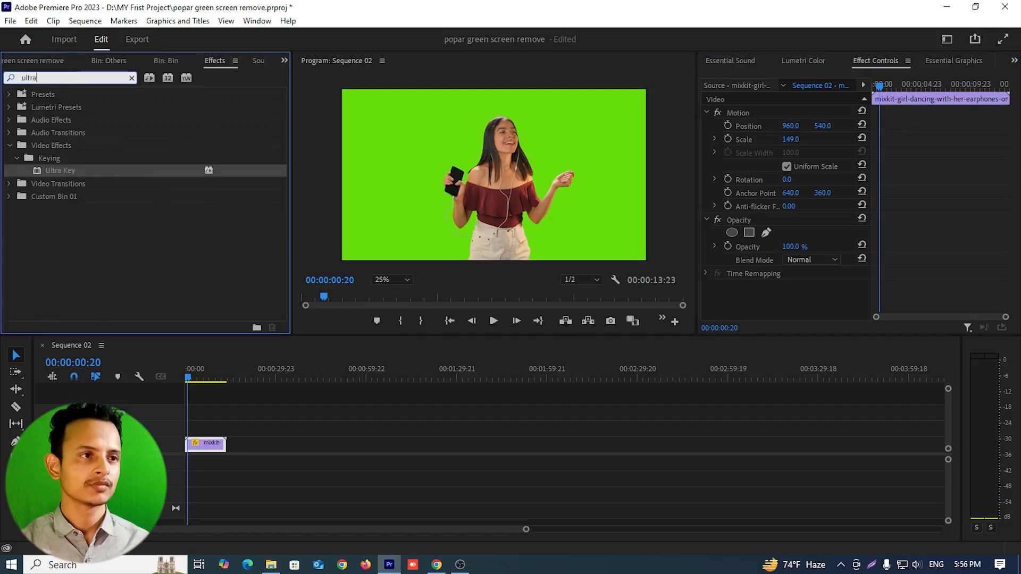
pyautogui.moveTo(81, 173); pyautogui.dragTo(202, 448)
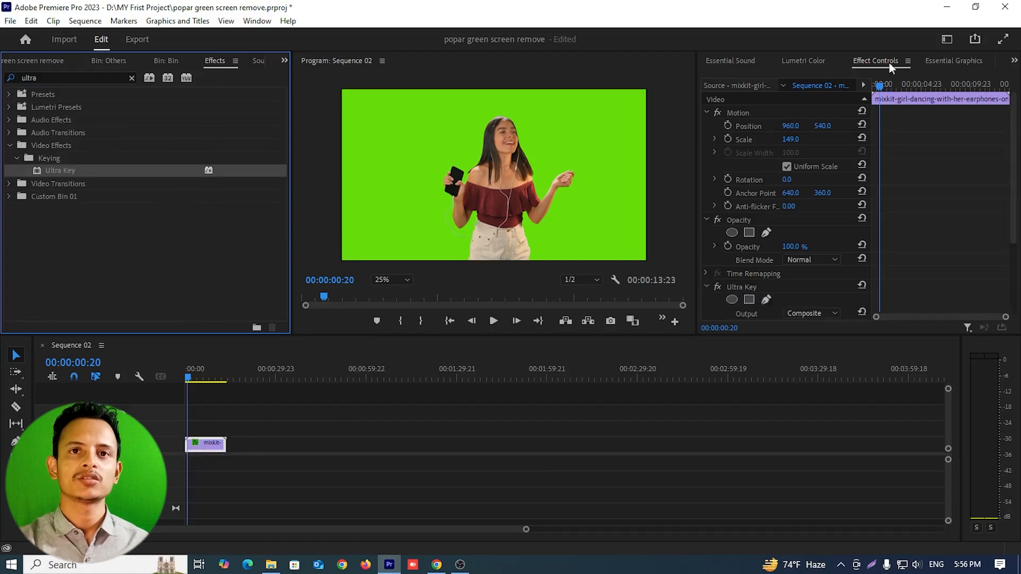
# Sample the dancing girl clip's green background as the Ultra Key key color and preview the keyed footage.
pyautogui.scroll(-2, 736, 223)
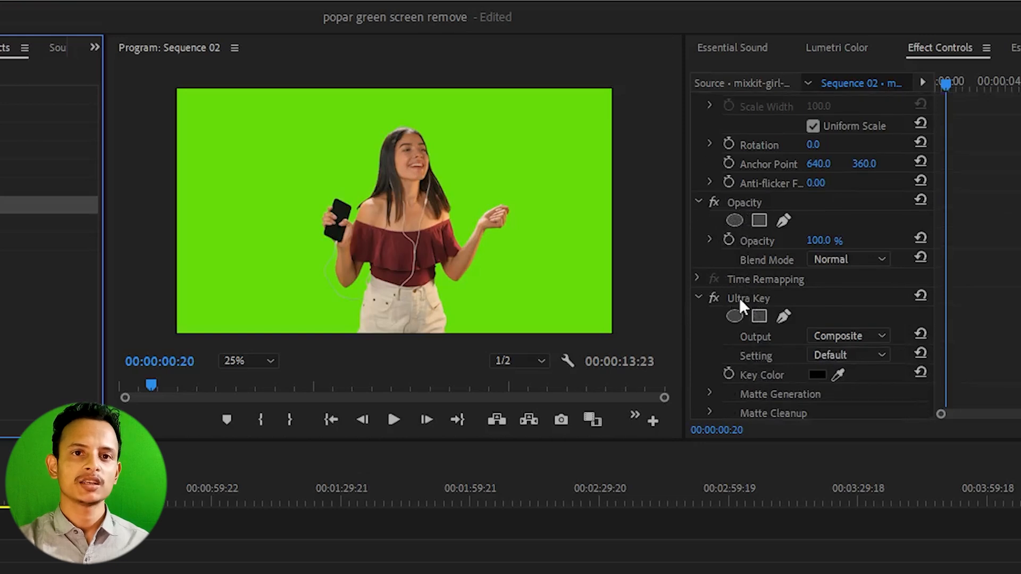
pyautogui.click(839, 376)
pyautogui.click(546, 244)
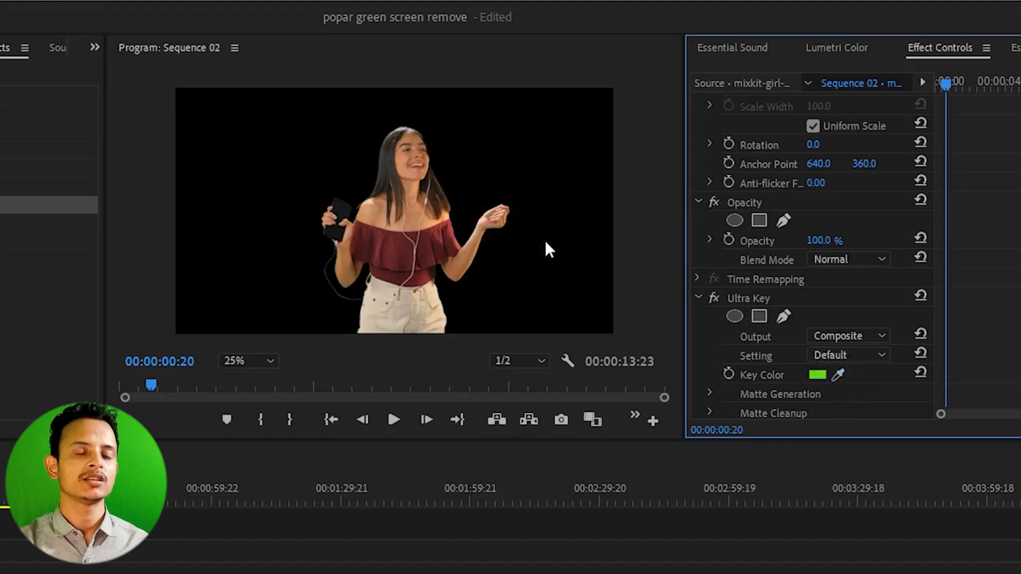
pyautogui.click(394, 420)
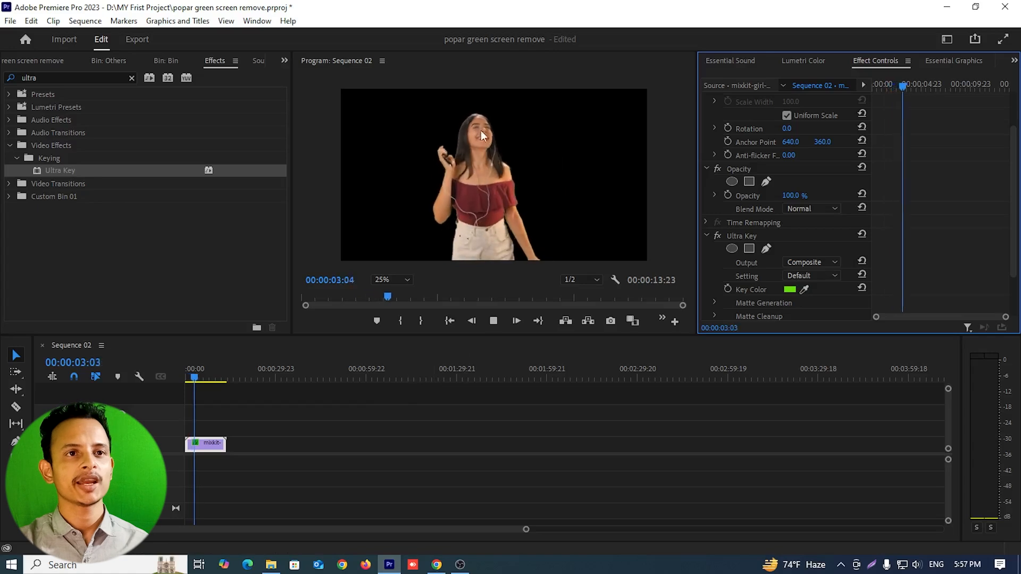
pyautogui.press('space')
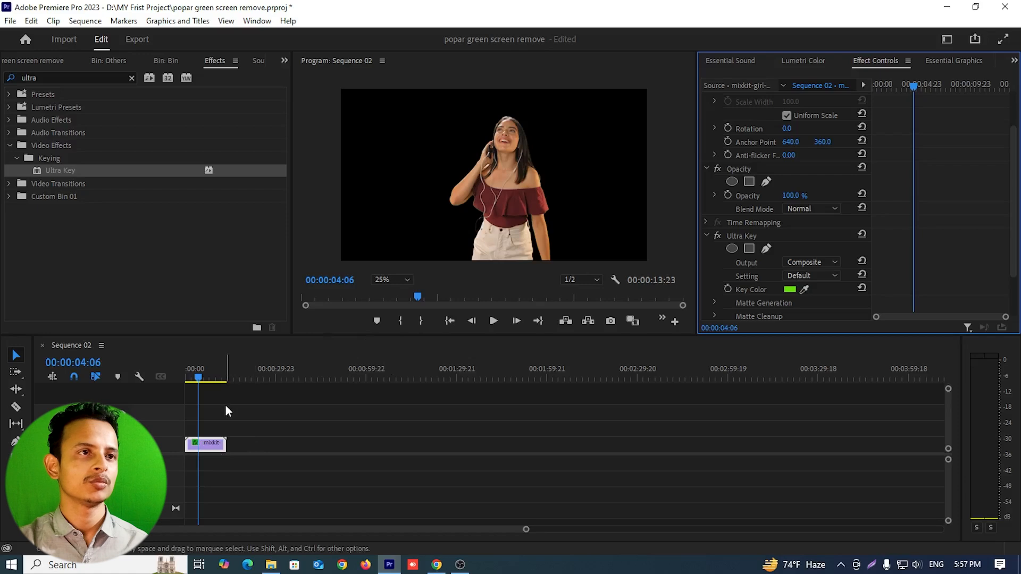
# Add WIN_20241207_17_46_24_Pro.mp4 from the Others bin to the sequence after the dancing girl clip, leaving a gap, and preview it.
pyautogui.click(284, 60)
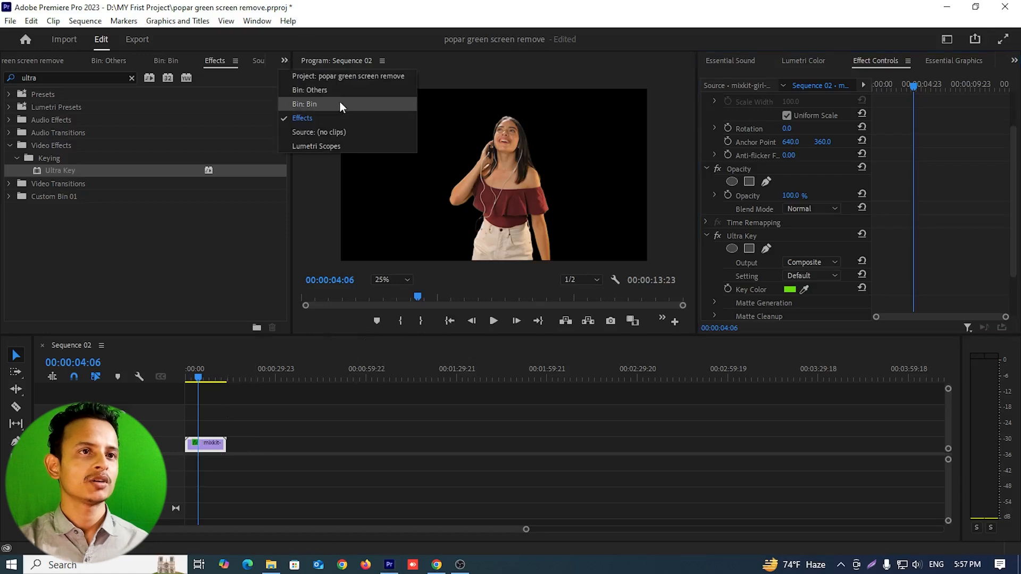
pyautogui.click(311, 72)
pyautogui.doubleClick(61, 173)
pyautogui.doubleClick(208, 162)
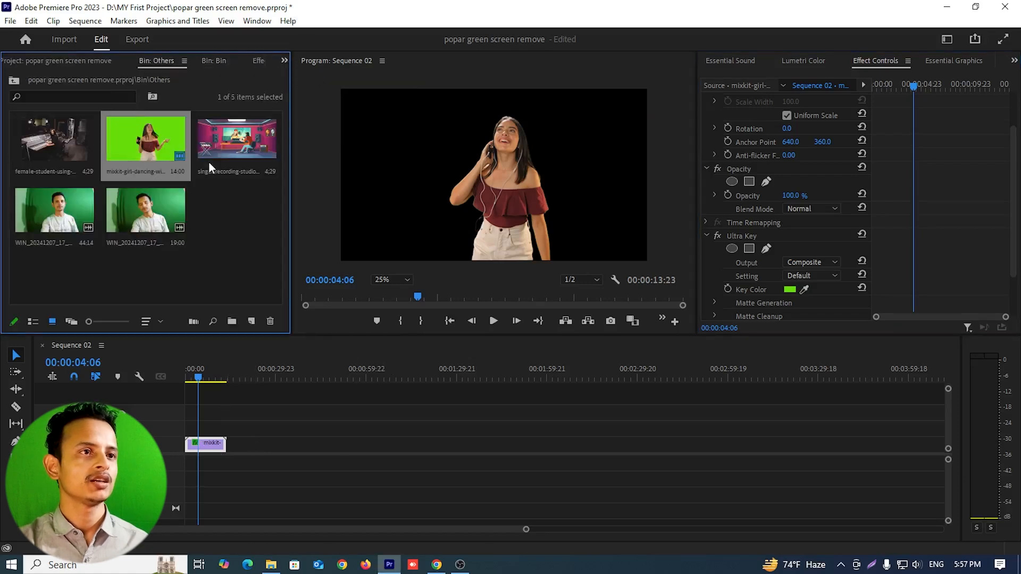
pyautogui.moveTo(75, 223); pyautogui.dragTo(308, 445)
pyautogui.moveTo(226, 390); pyautogui.dragTo(300, 393)
pyautogui.press('space')
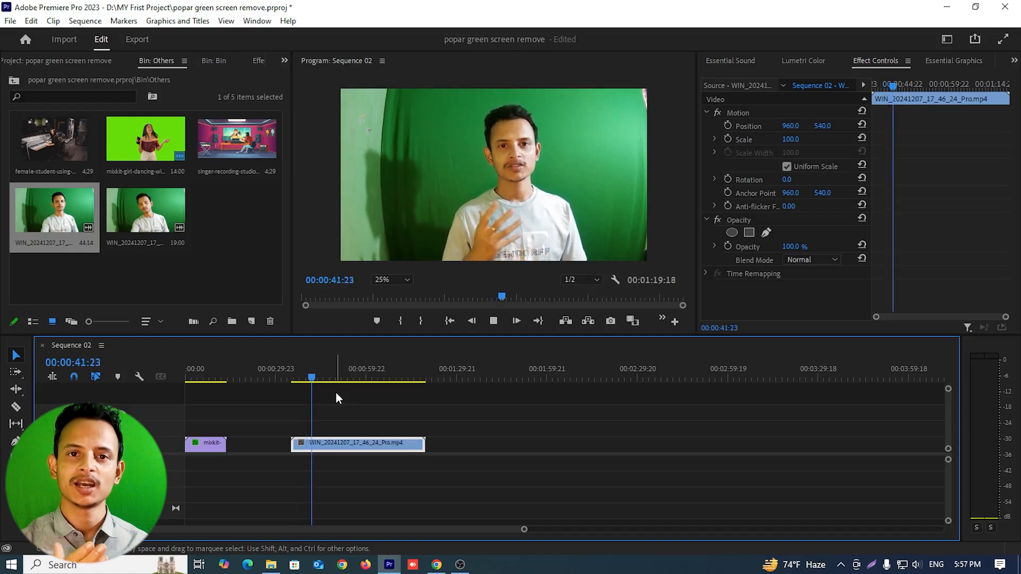
# At 00:00:47:04, draw a closed four-point opacity mask around the man, excluding the uneven side edges of the backdrop.
pyautogui.click(327, 374)
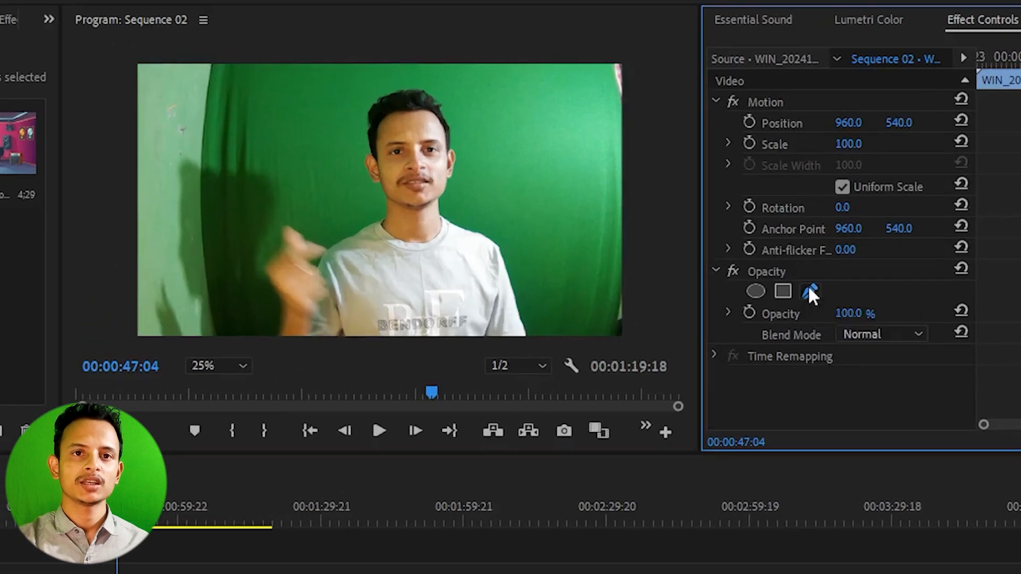
pyautogui.click(767, 232)
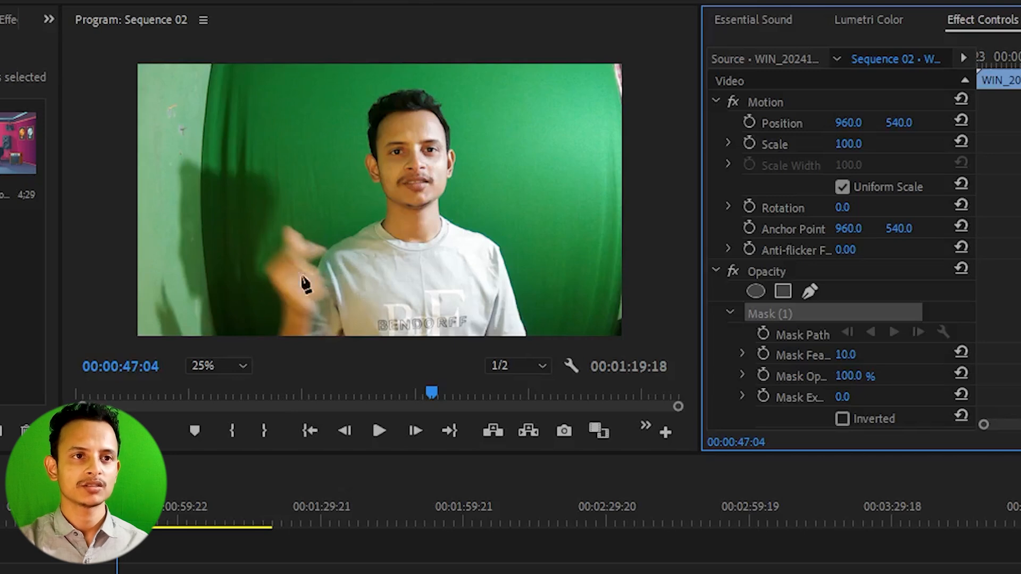
pyautogui.click(231, 344)
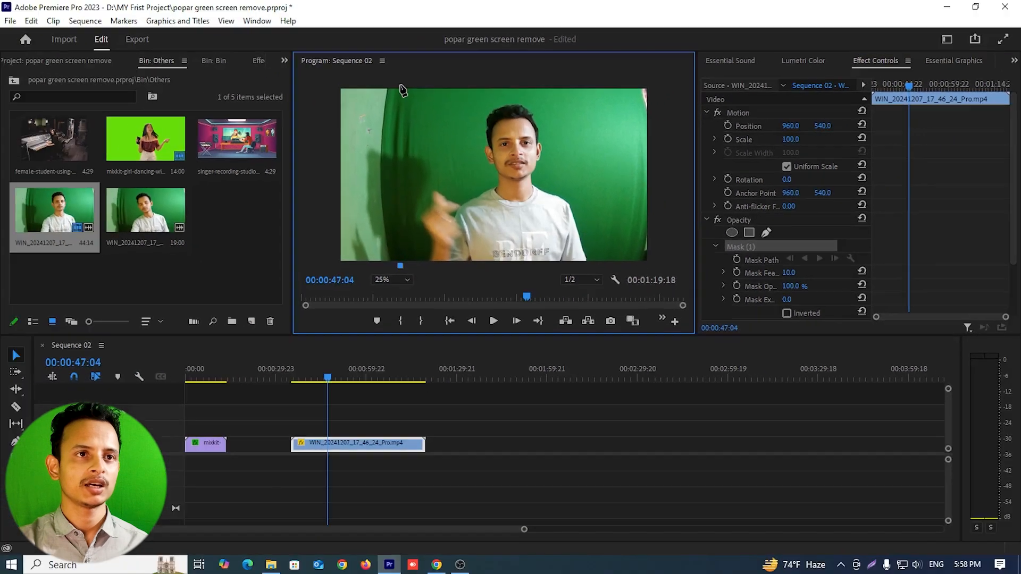
pyautogui.click(231, 59)
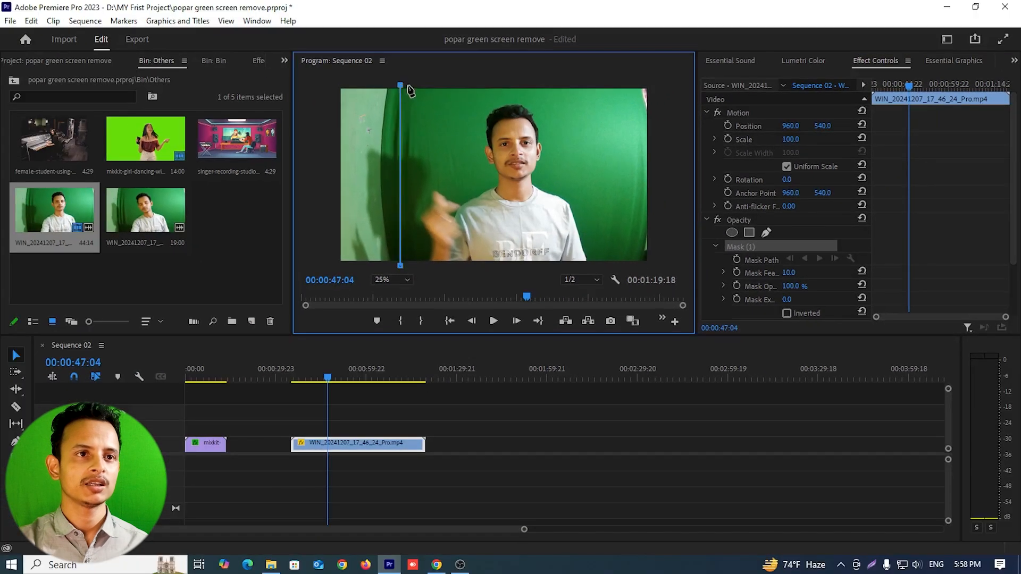
pyautogui.click(587, 83)
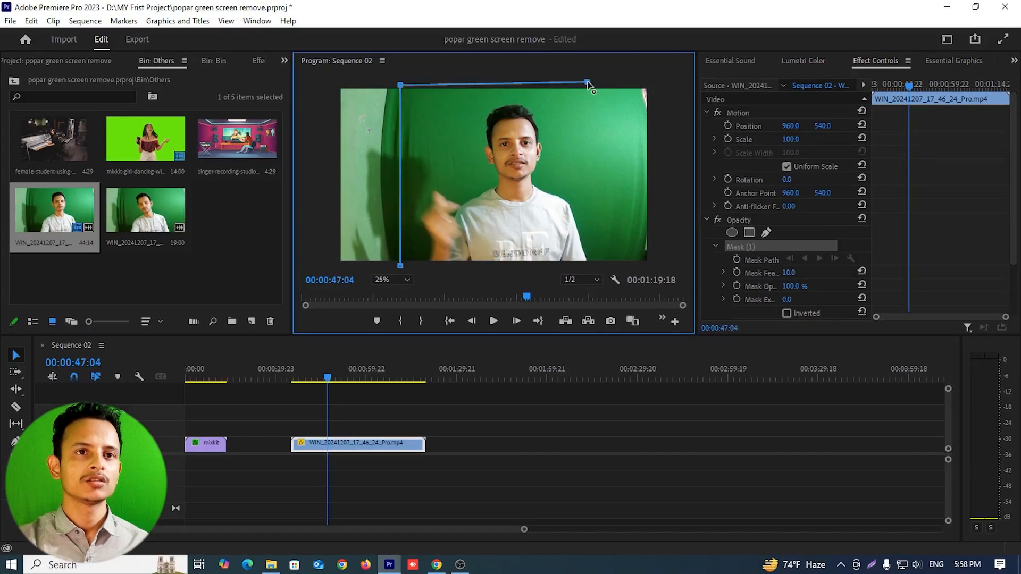
pyautogui.click(612, 264)
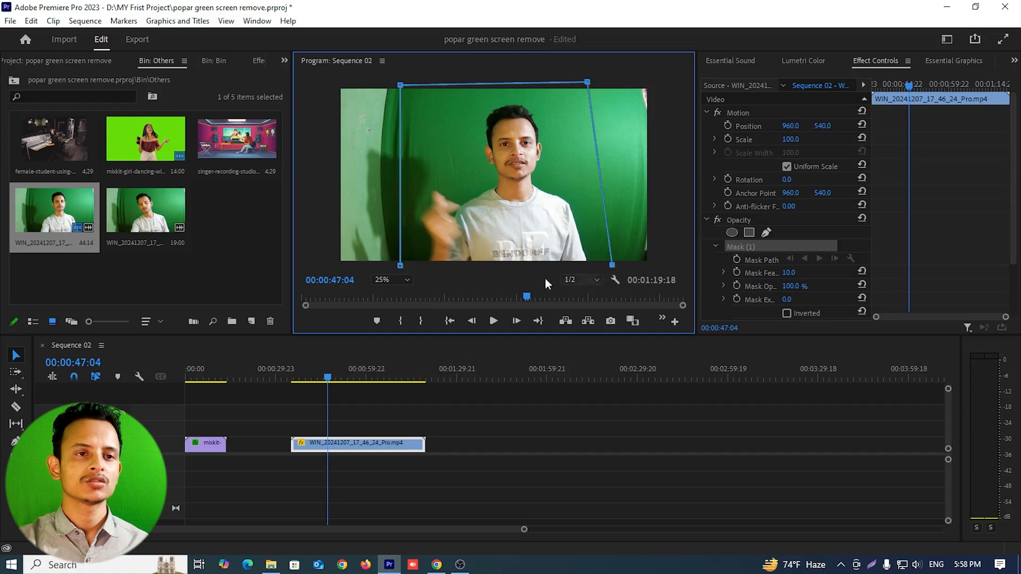
pyautogui.click(401, 265)
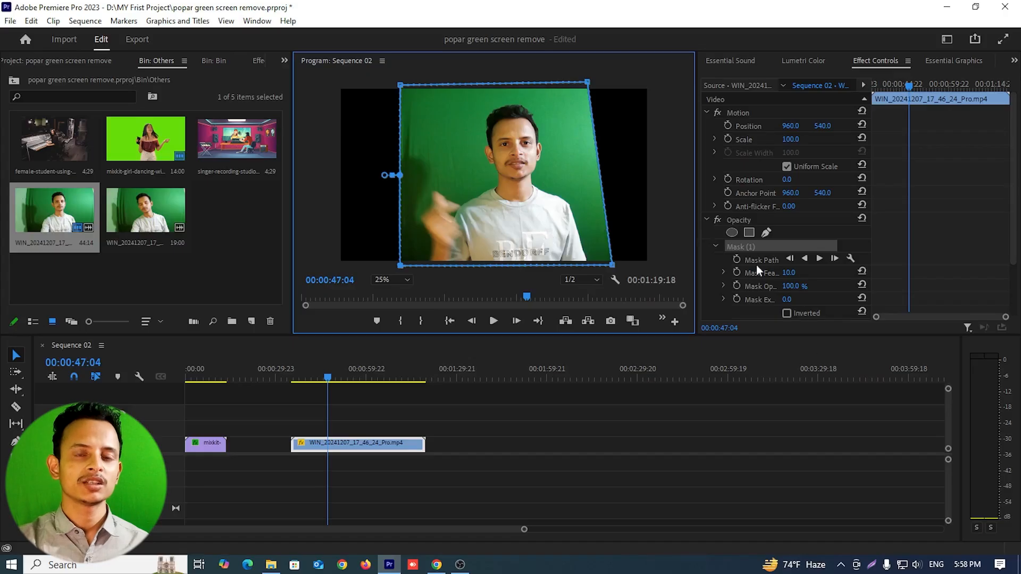
# Apply the Ultra Key effect to the masked WIN_20241207_17_46_24_Pro.mp4 clip.
pyautogui.scroll(-3, 775, 222)
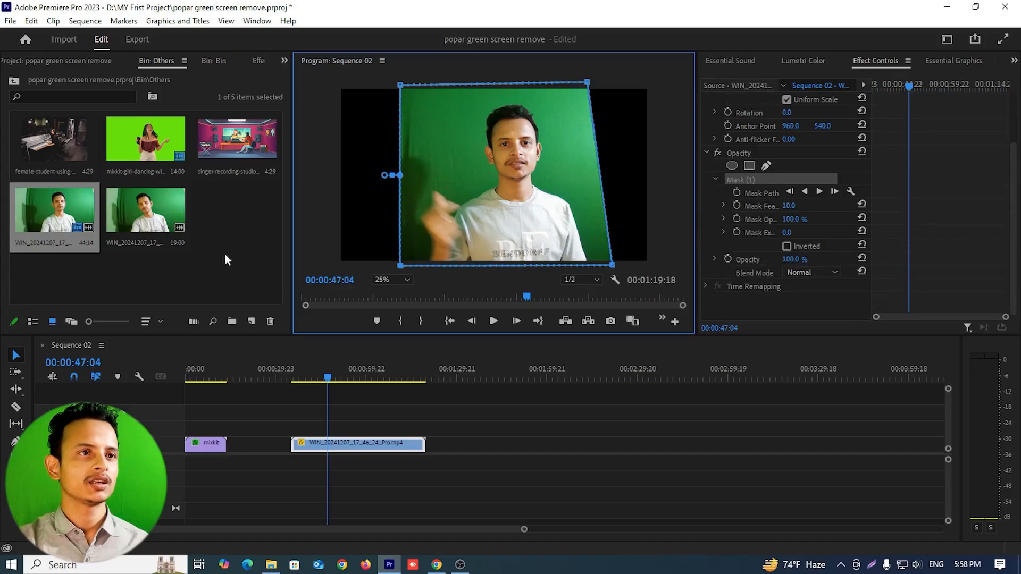
pyautogui.click(257, 57)
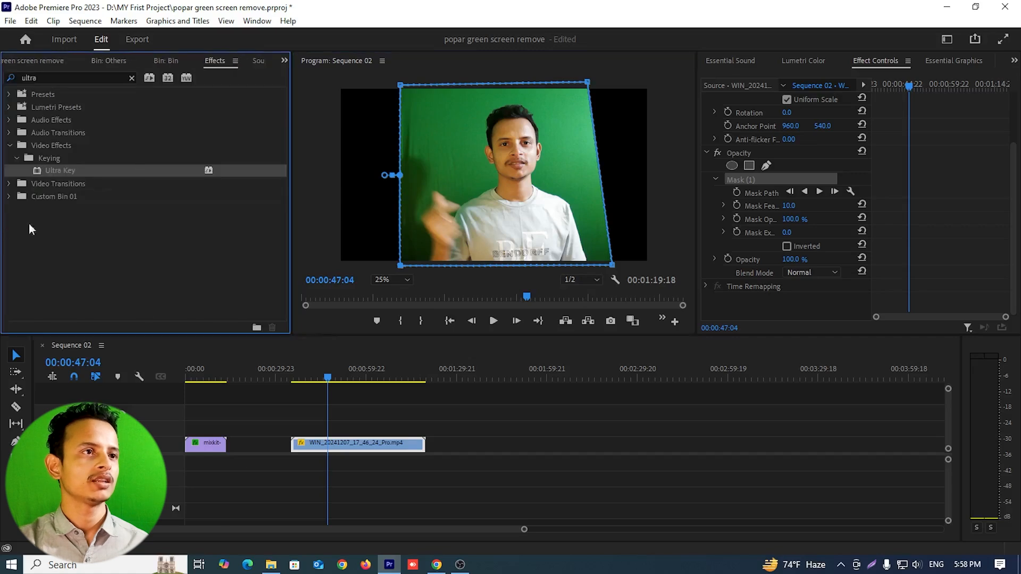
pyautogui.moveTo(66, 172); pyautogui.dragTo(319, 445)
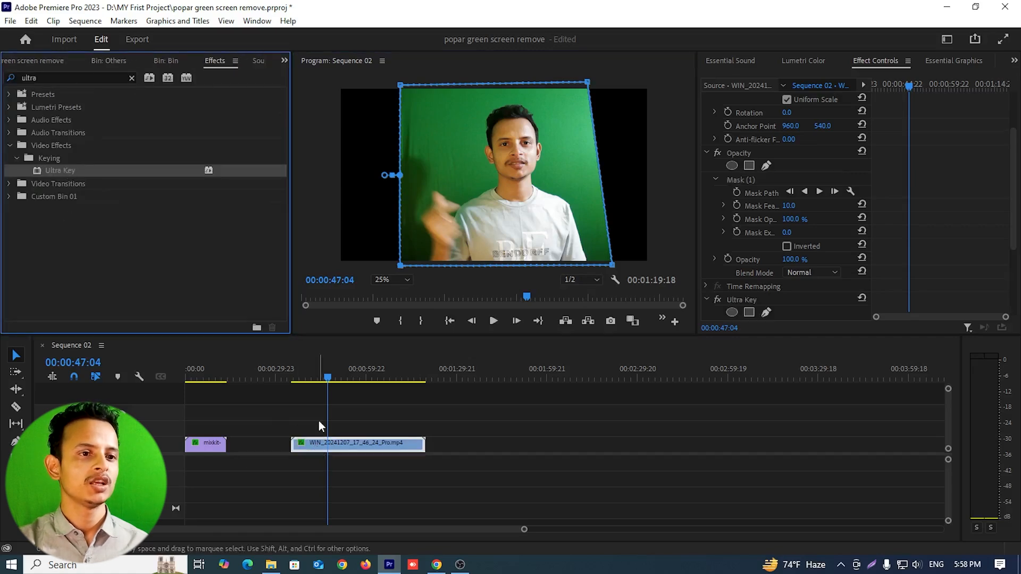
# Sample the green backdrop beside the man as the Ultra Key key color for the masked clip.
pyautogui.scroll(-2, 776, 221)
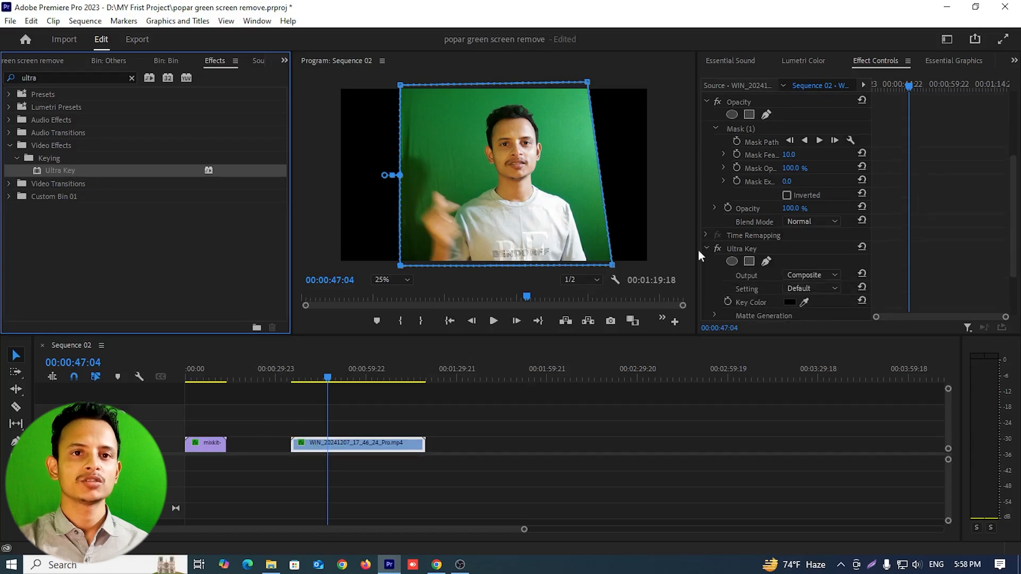
pyautogui.scroll(-3, 762, 236)
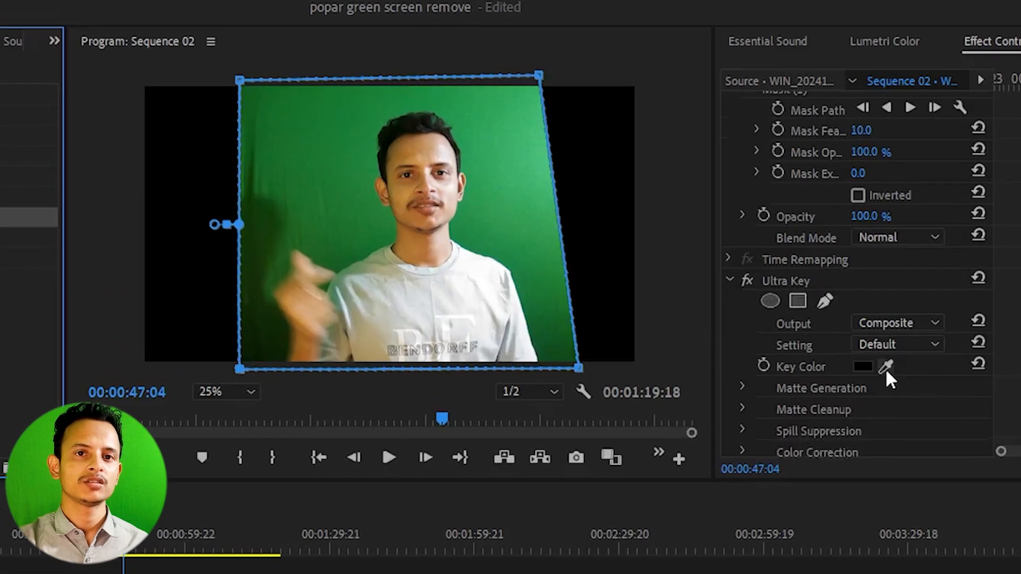
pyautogui.click(886, 368)
pyautogui.click(509, 236)
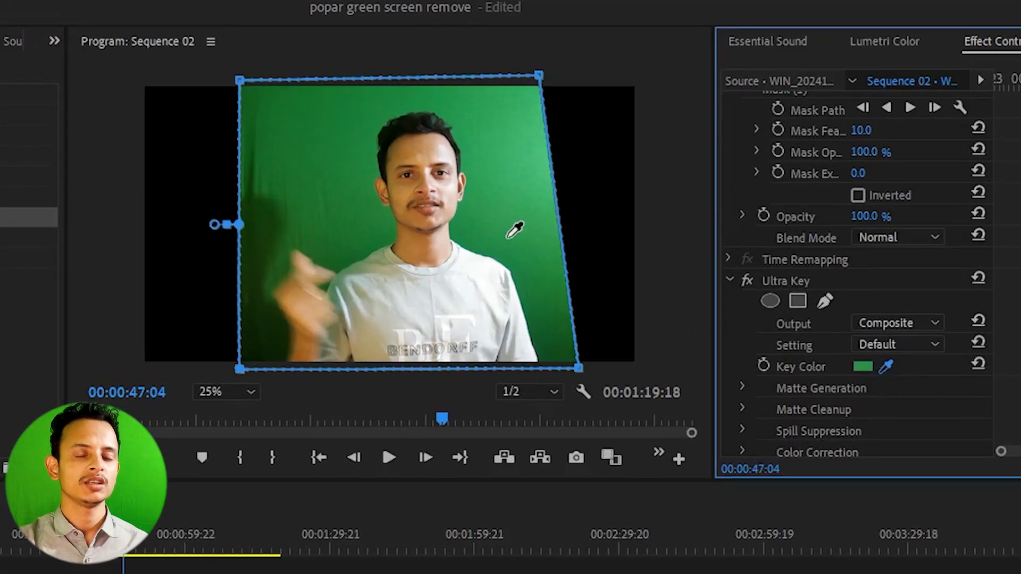
pyautogui.click(507, 238)
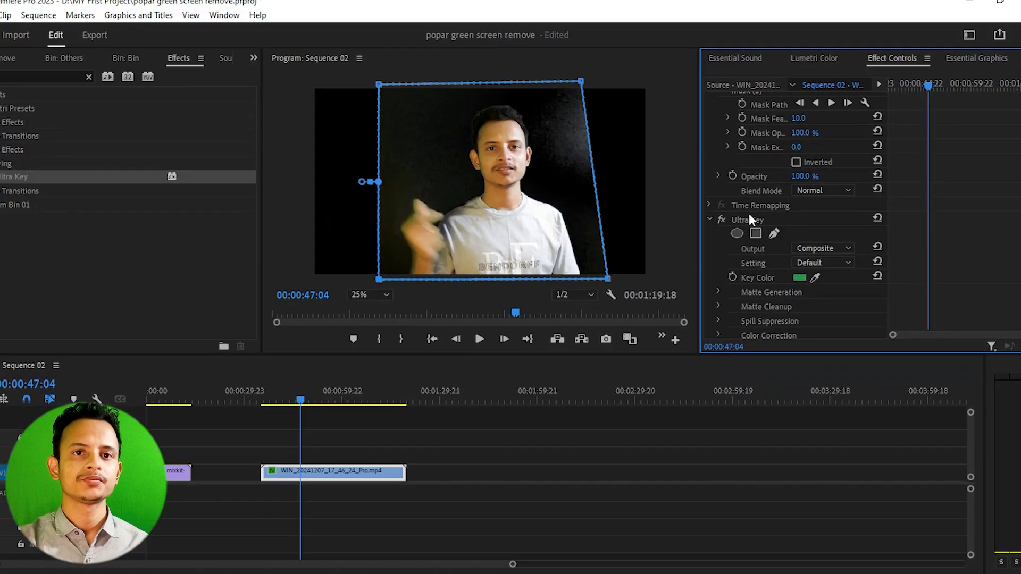
# In Ultra Key's Matte Generation settings, set Pedestal to 78, Transparency to 36 and Highlight to 4.
pyautogui.click(784, 282)
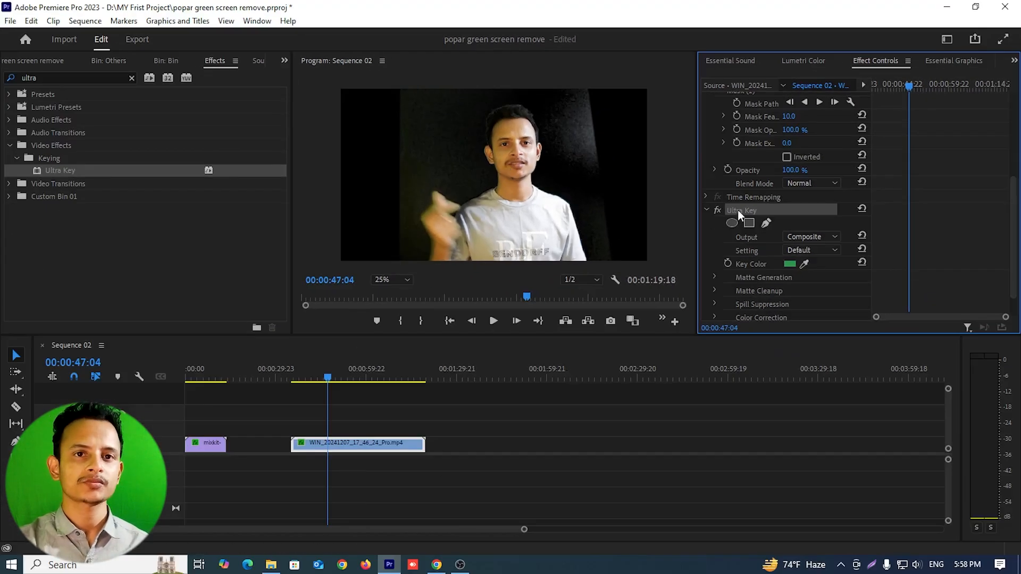
pyautogui.scroll(-2, 729, 213)
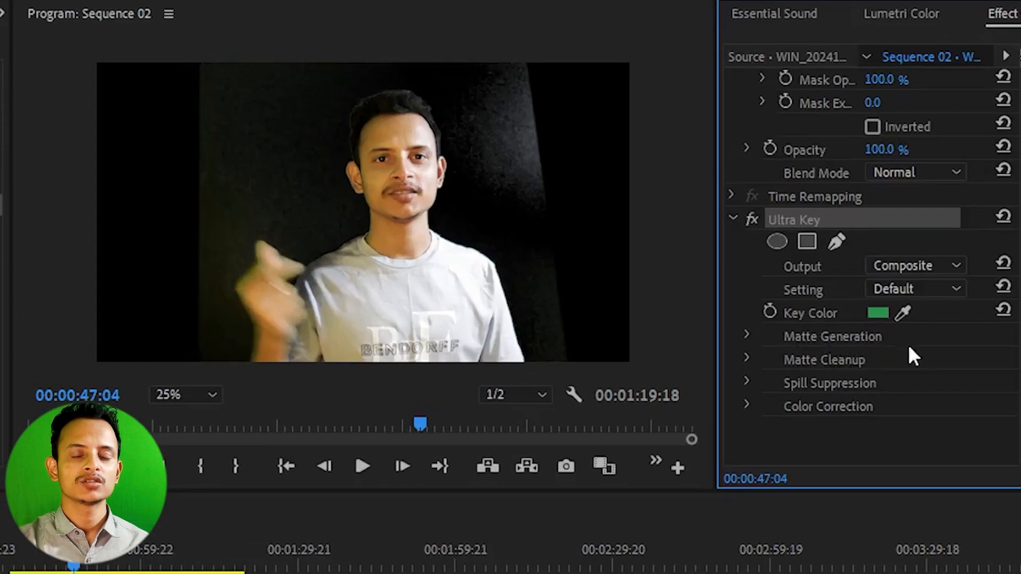
pyautogui.click(747, 335)
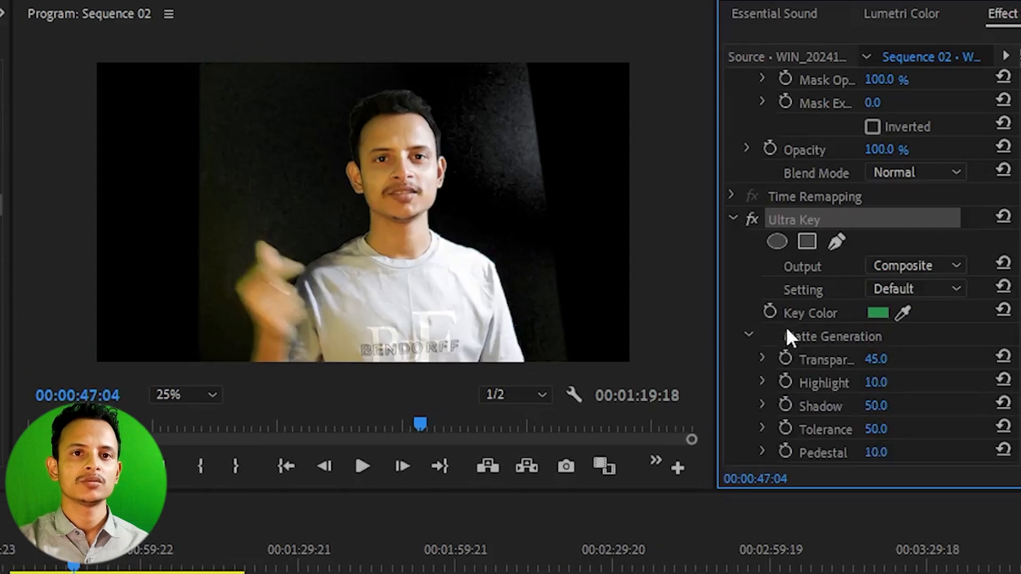
pyautogui.scroll(-4, 802, 311)
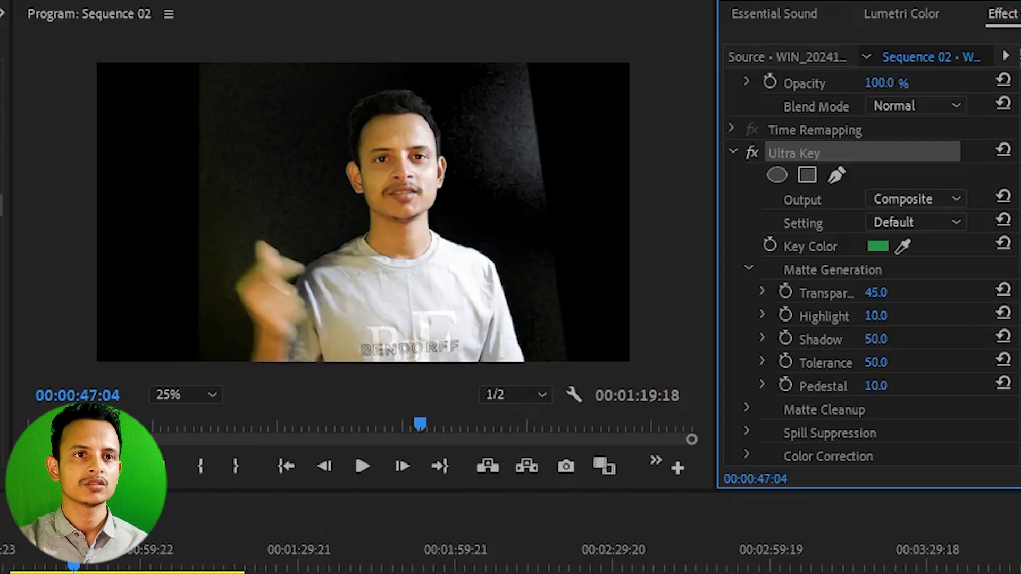
pyautogui.click(875, 386)
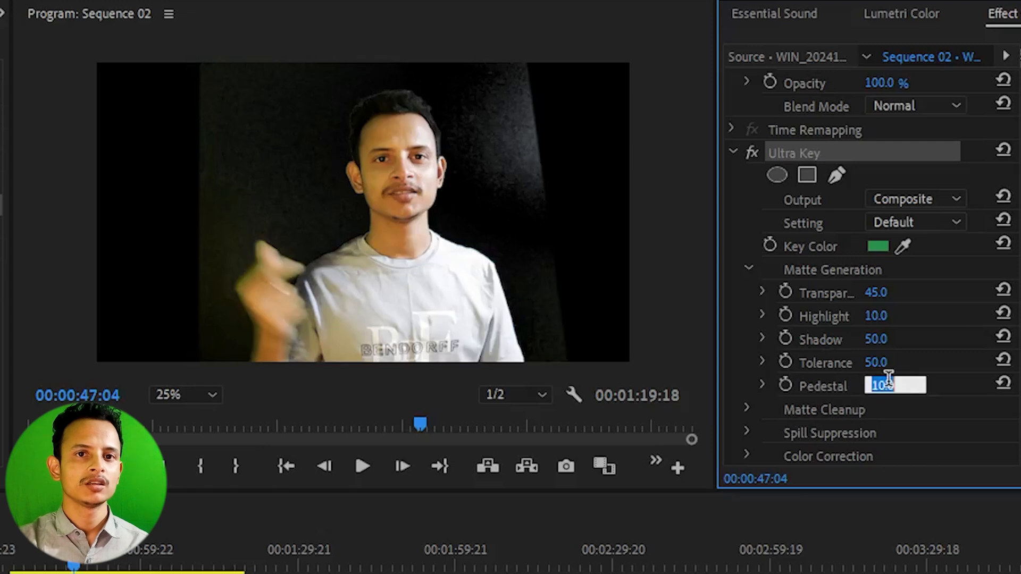
pyautogui.click(897, 426)
pyautogui.moveTo(876, 386); pyautogui.dragTo(893, 387)
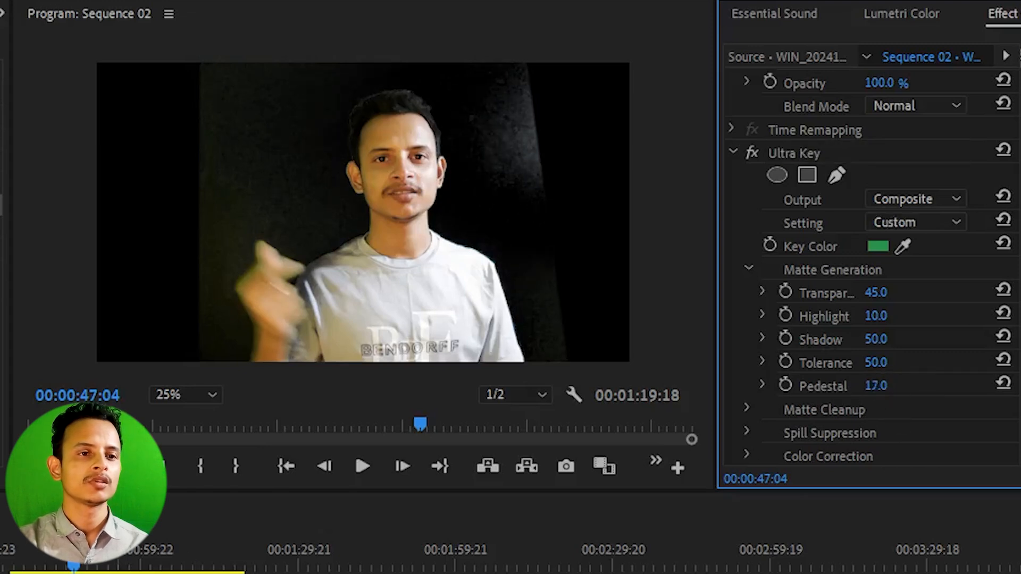
pyautogui.moveTo(874, 386); pyautogui.dragTo(935, 386)
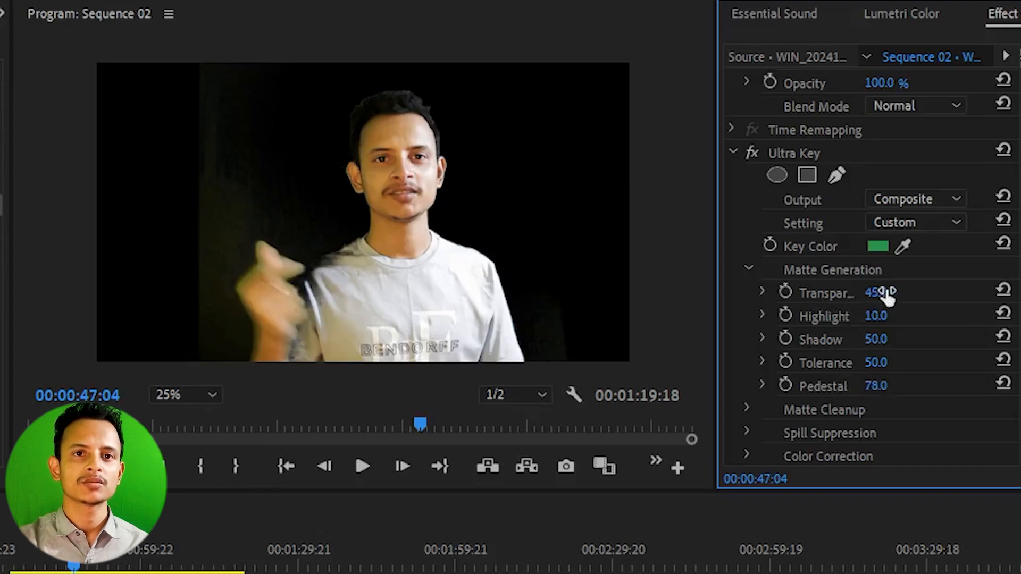
pyautogui.moveTo(877, 292)
pyautogui.mouseDown()
pyautogui.moveTo(890, 292)
pyautogui.moveTo(872, 292)
pyautogui.mouseUp()
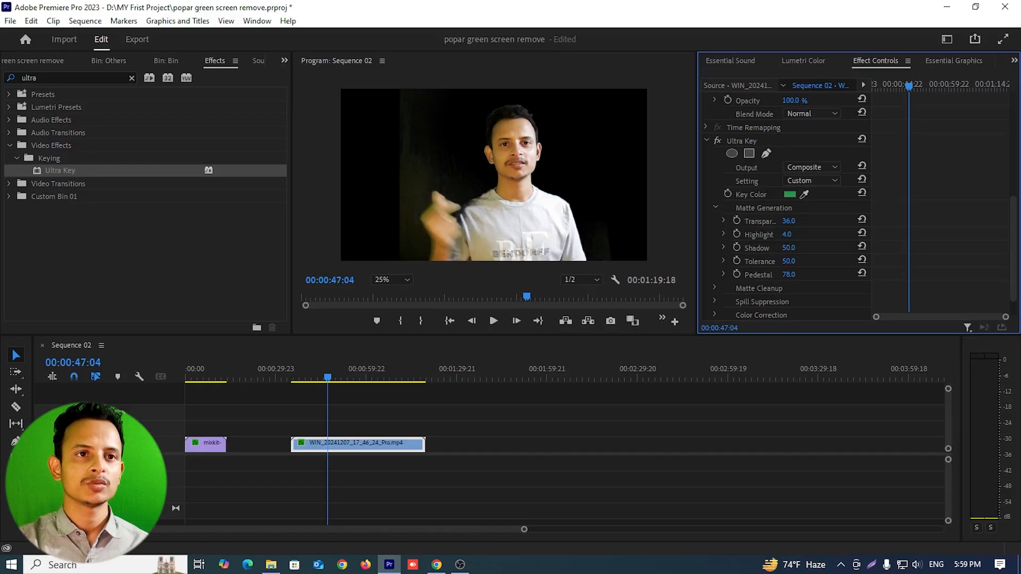
# In Ultra Key's Matte Generation settings, set Highlight to 1, Shadow to 40, Tolerance to 94 and Pedestal to 100.
pyautogui.moveTo(808, 234); pyautogui.dragTo(800, 234)
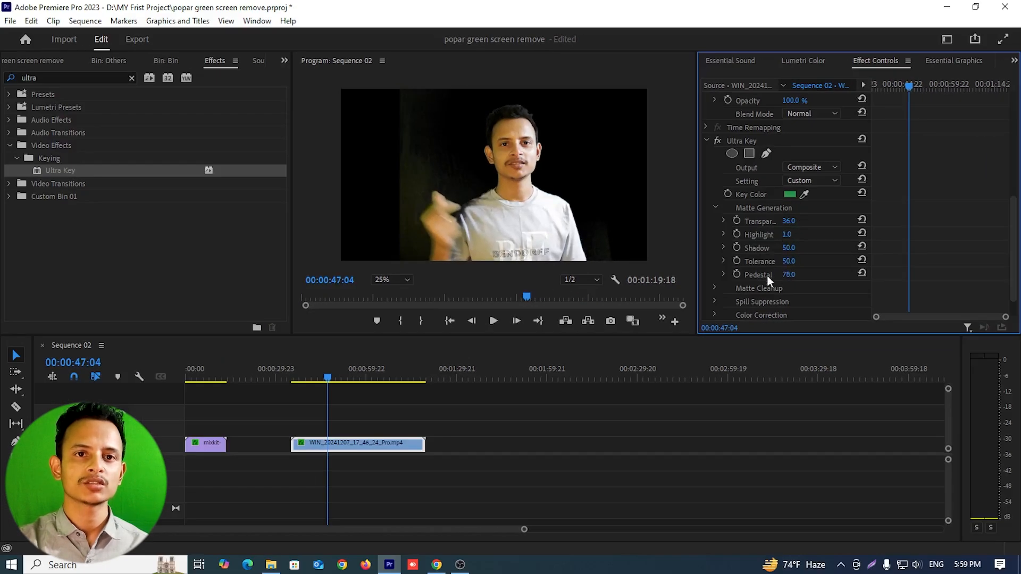
pyautogui.moveTo(789, 261); pyautogui.dragTo(795, 261)
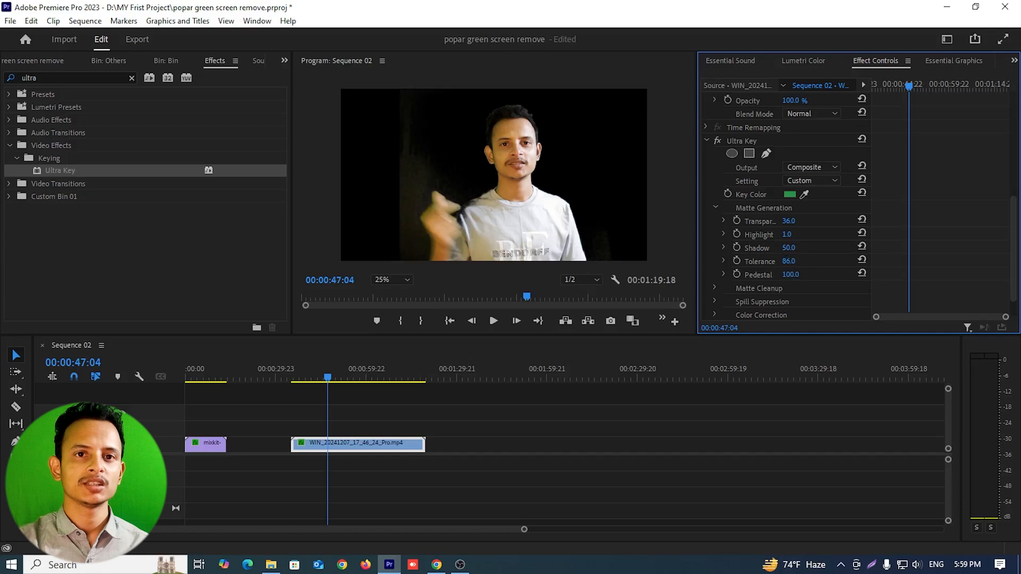
pyautogui.moveTo(788, 247); pyautogui.dragTo(783, 248)
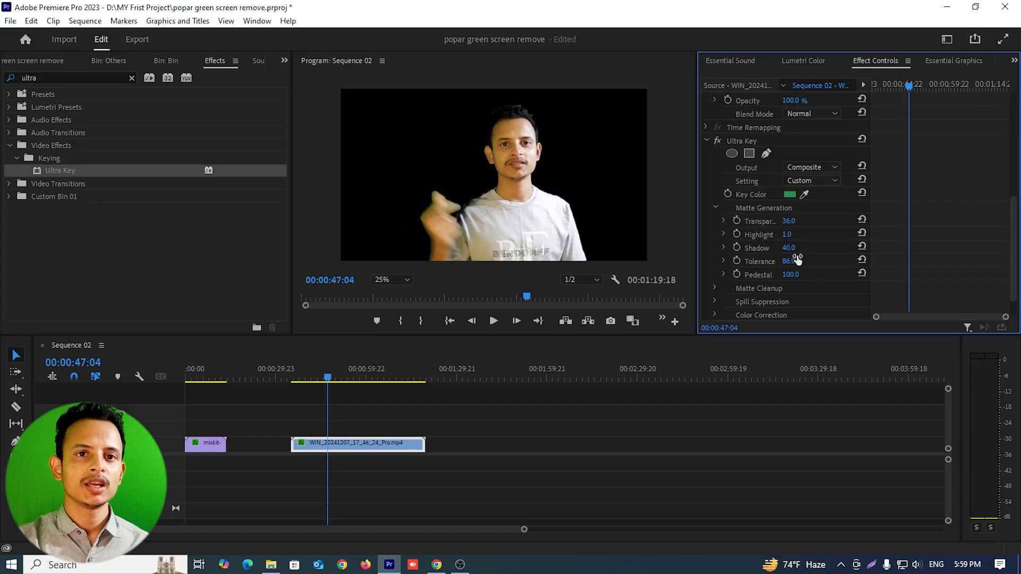
pyautogui.moveTo(791, 261); pyautogui.dragTo(795, 262)
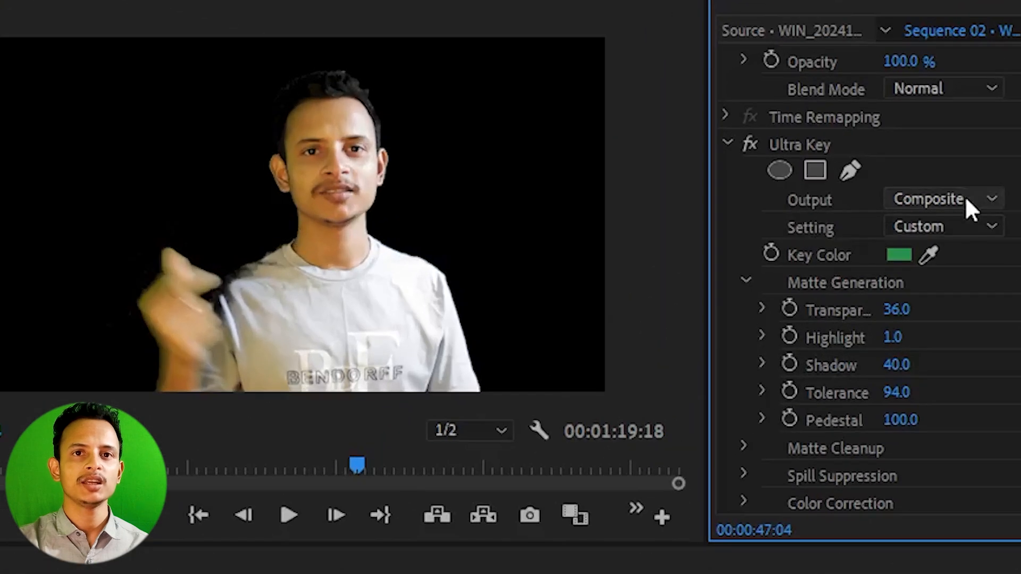
# Switch Ultra Key's output to Alpha Channel and set Transparency to 46, Highlight to 18, Shadow to 0, Tolerance to 77 and Pedestal to 100.
pyautogui.click(992, 199)
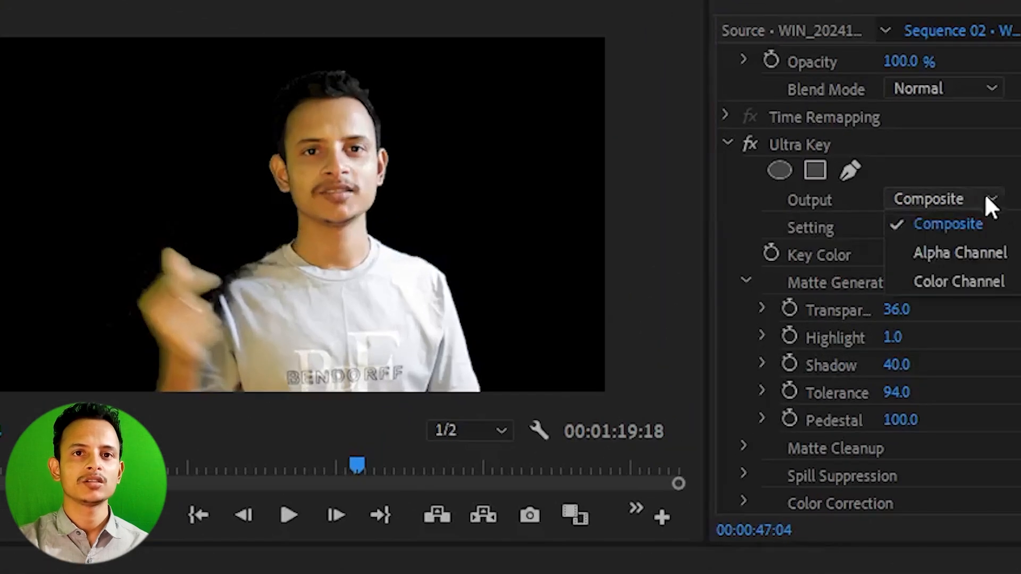
pyautogui.click(940, 248)
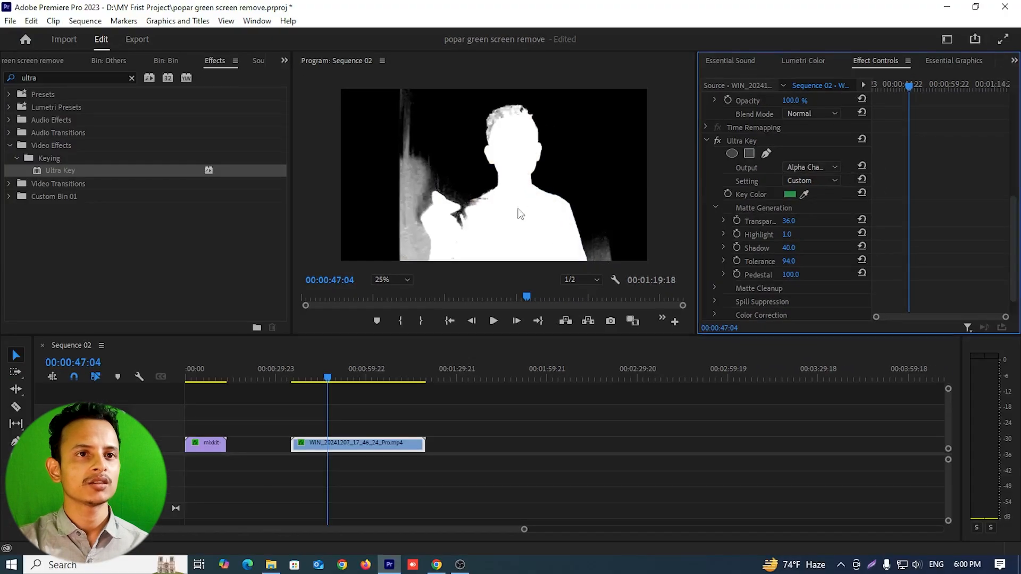
pyautogui.moveTo(792, 274)
pyautogui.mouseDown()
pyautogui.moveTo(770, 274)
pyautogui.moveTo(793, 261)
pyautogui.mouseUp()
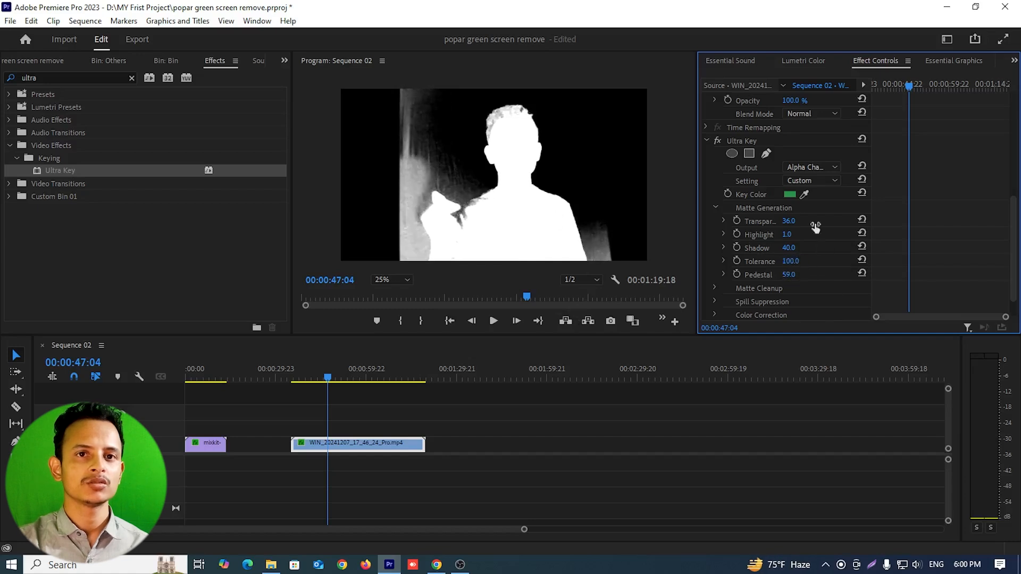
pyautogui.moveTo(788, 221); pyautogui.dragTo(811, 274)
pyautogui.moveTo(788, 221); pyautogui.dragTo(782, 220)
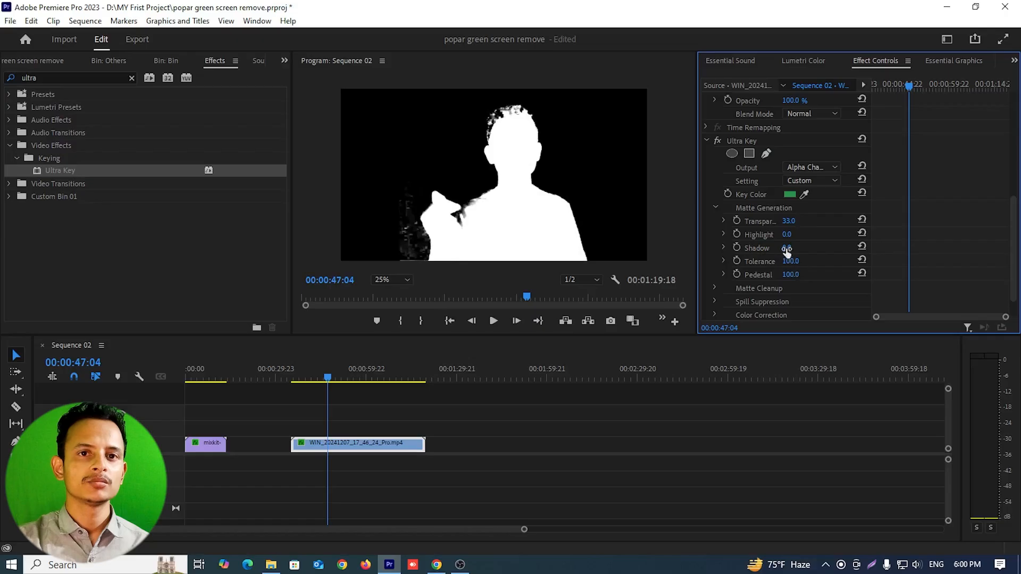
pyautogui.moveTo(787, 248); pyautogui.dragTo(778, 261)
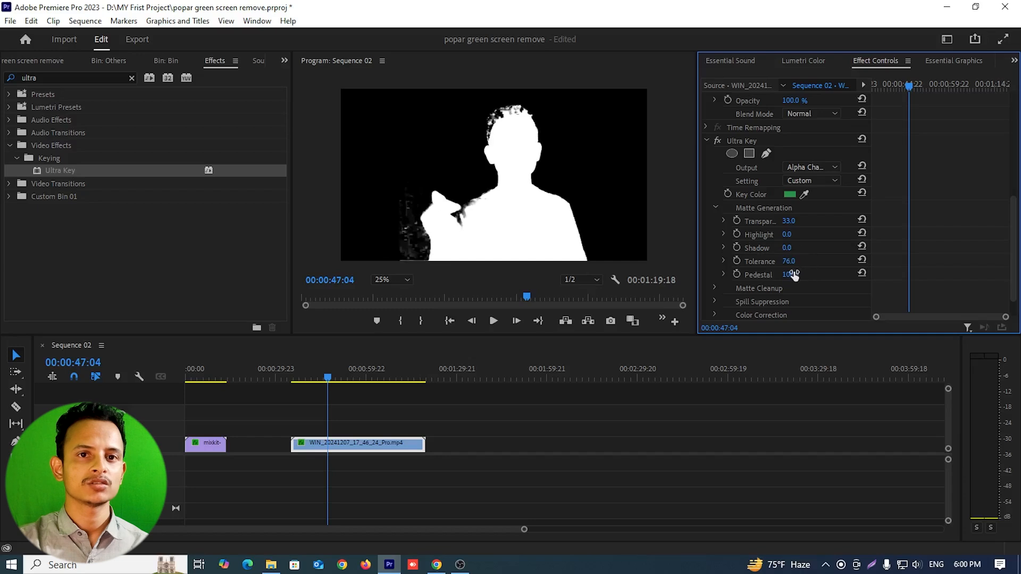
pyautogui.moveTo(788, 221); pyautogui.dragTo(803, 261)
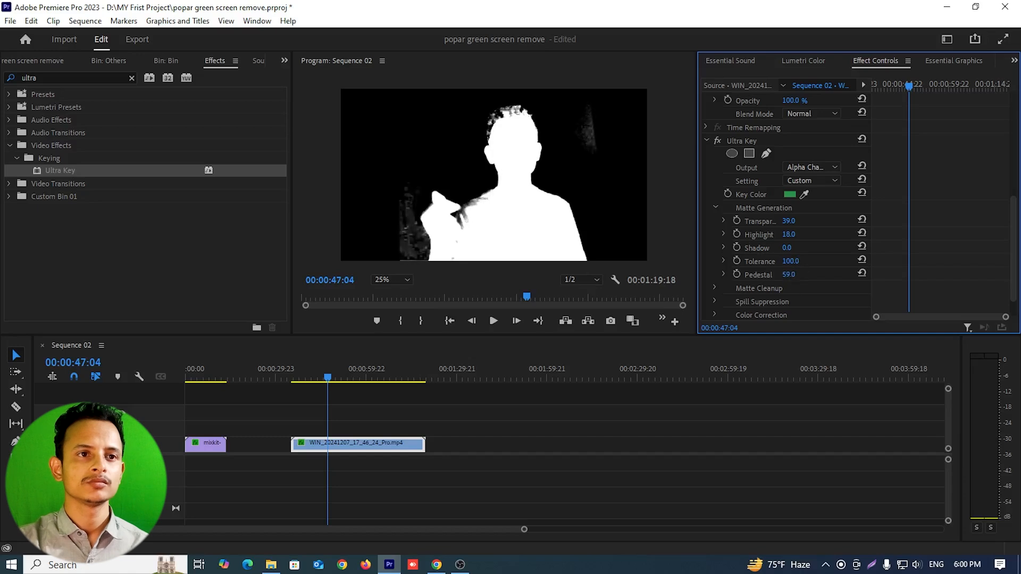
pyautogui.moveTo(793, 254); pyautogui.dragTo(792, 221)
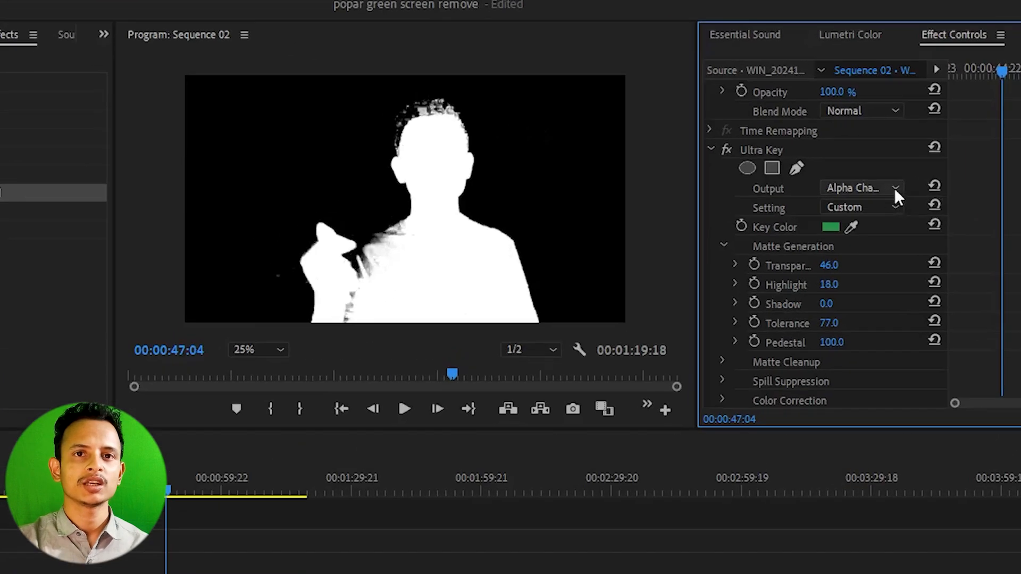
# Return Ultra Key's output to Composite and play a short stretch of the keyed clip from 00:00:47:04.
pyautogui.click(834, 167)
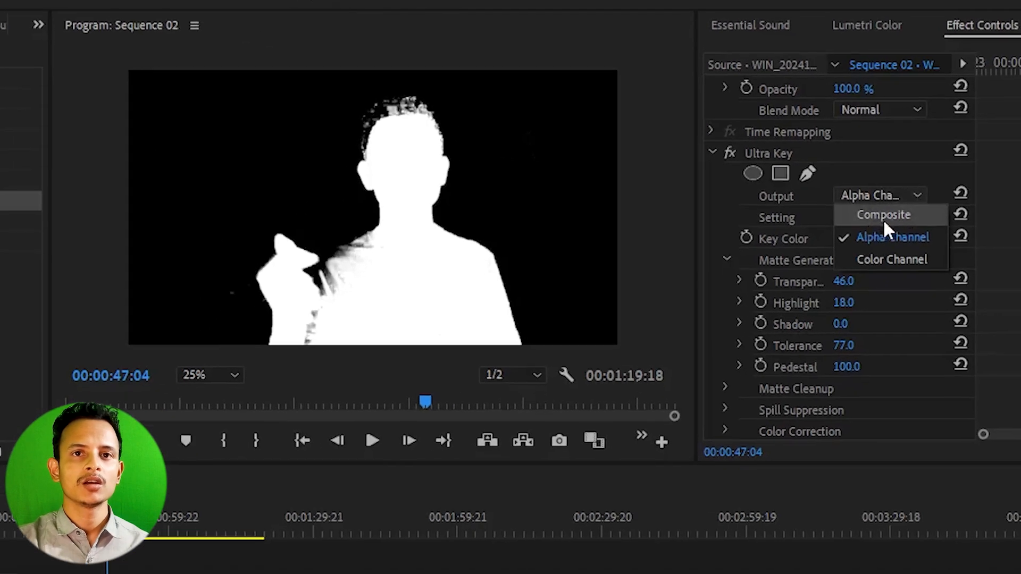
pyautogui.click(883, 224)
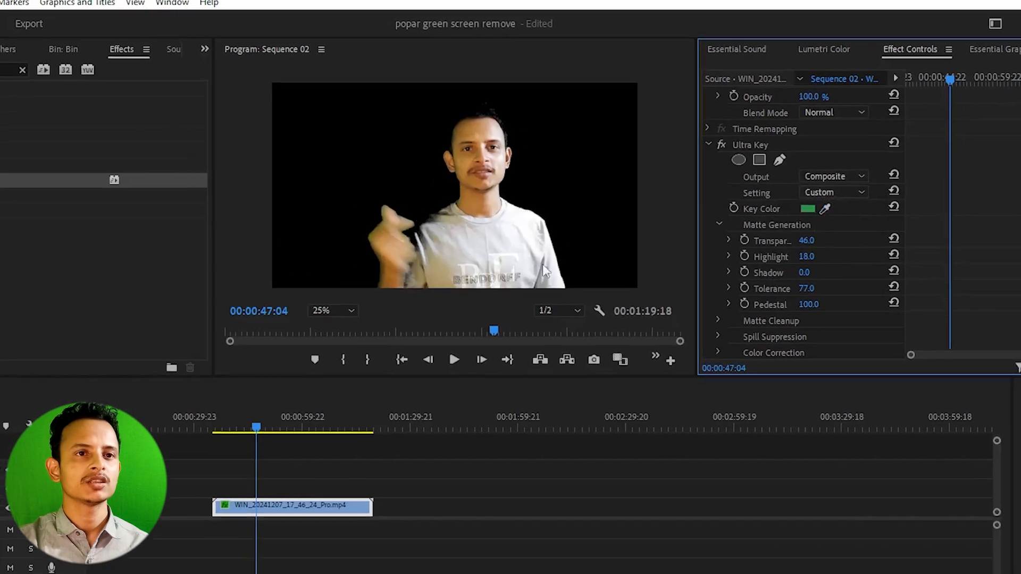
pyautogui.press('space')
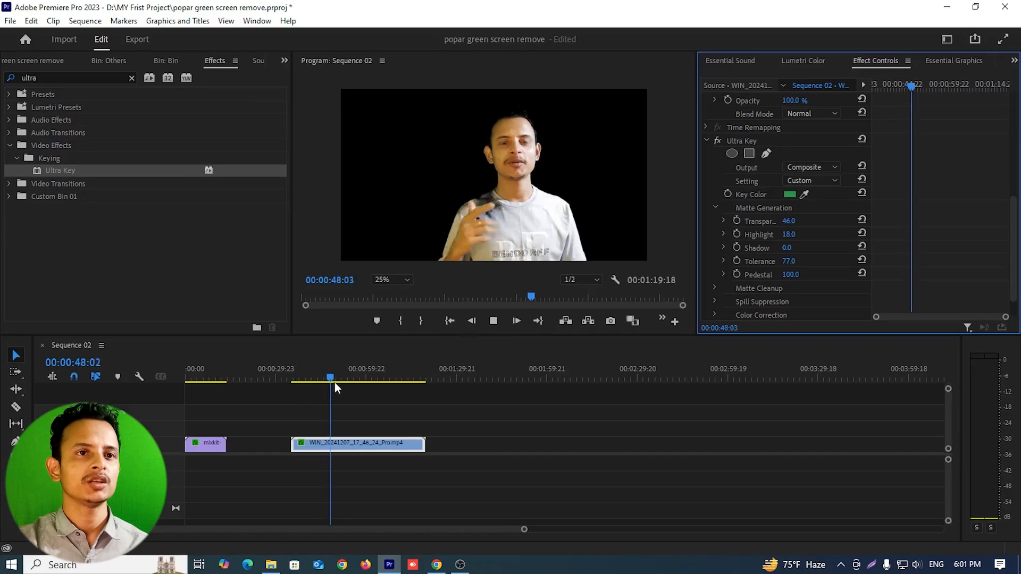
pyautogui.press('space')
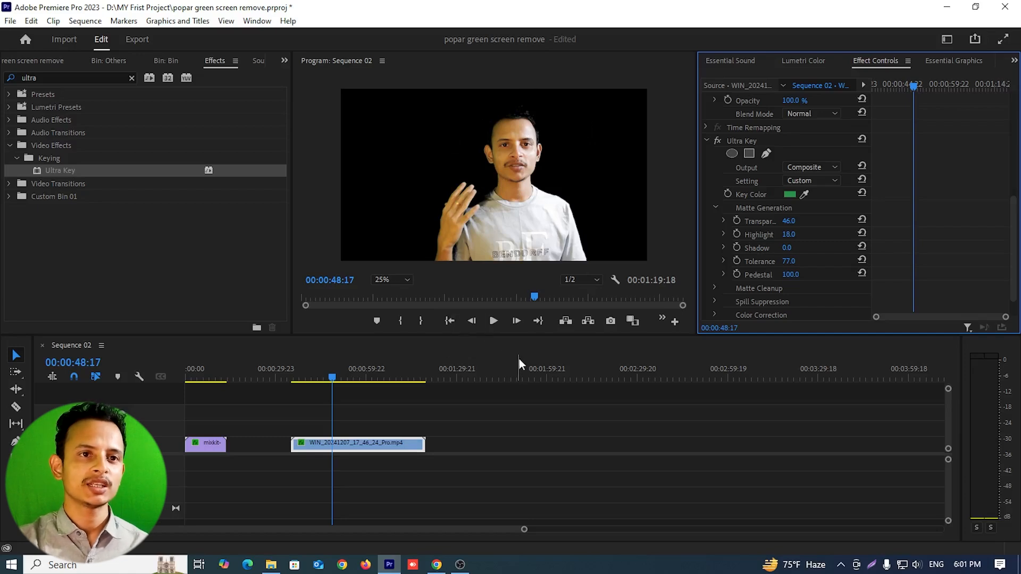
# In Ultra Key's Spill Suppression settings, set Spill to 64, and set the program preview magnification to Fit.
pyautogui.click(408, 279)
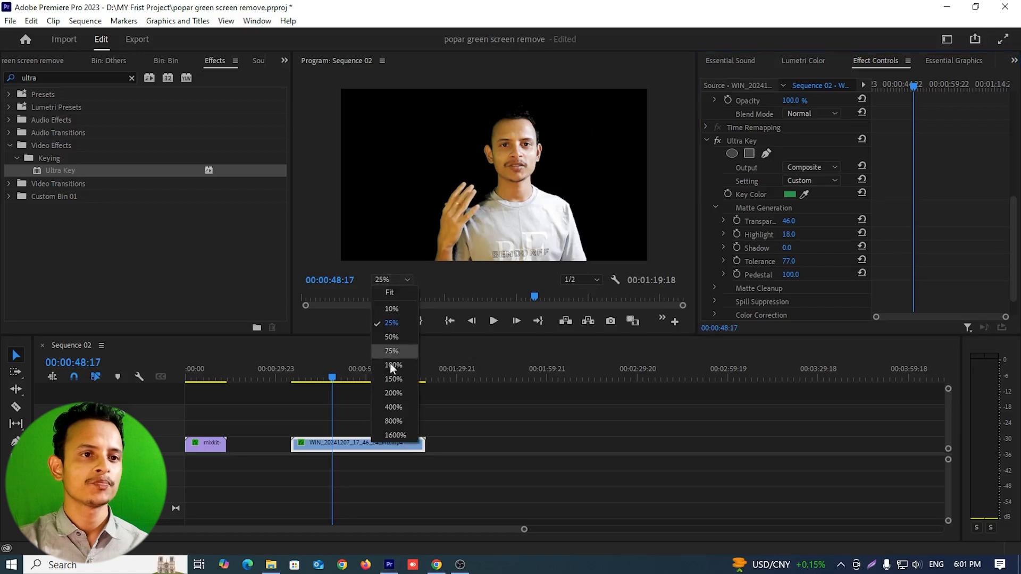
pyautogui.click(395, 351)
pyautogui.moveTo(681, 190)
pyautogui.mouseDown()
pyautogui.moveTo(676, 146)
pyautogui.moveTo(672, 190)
pyautogui.mouseUp()
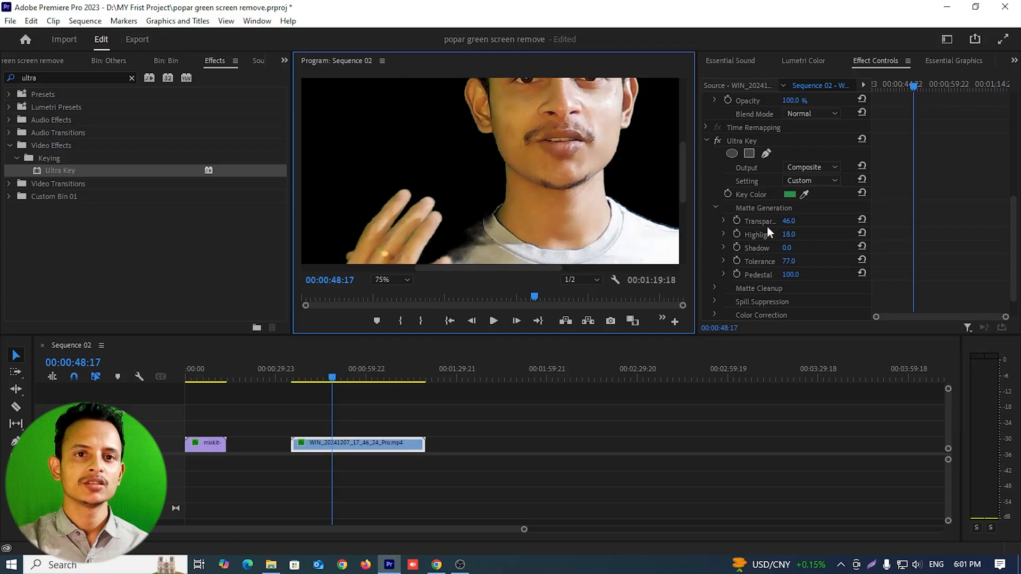
pyautogui.scroll(-2, 708, 233)
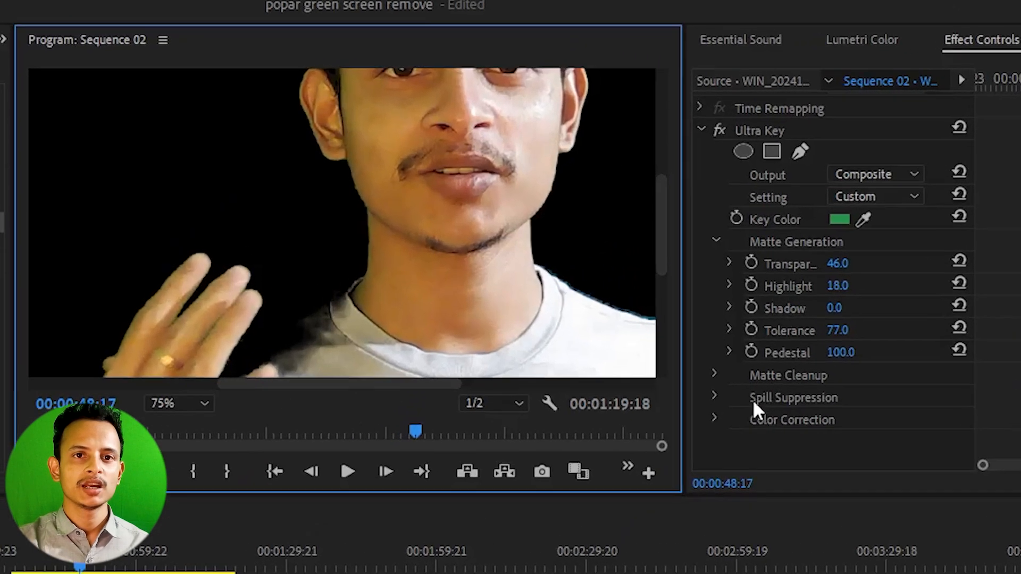
pyautogui.click(714, 398)
pyautogui.scroll(-2, 757, 351)
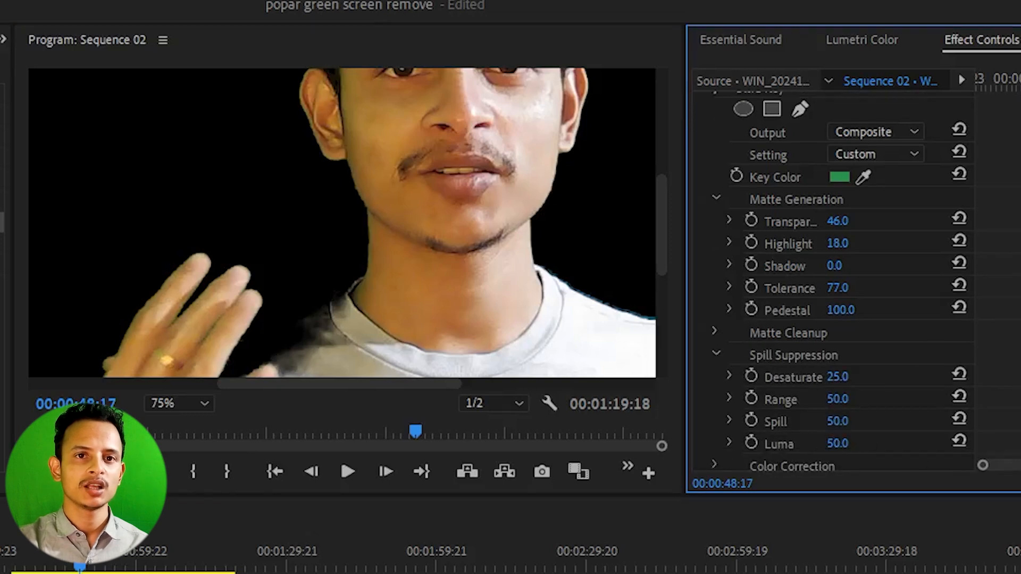
pyautogui.moveTo(837, 421); pyautogui.dragTo(846, 421)
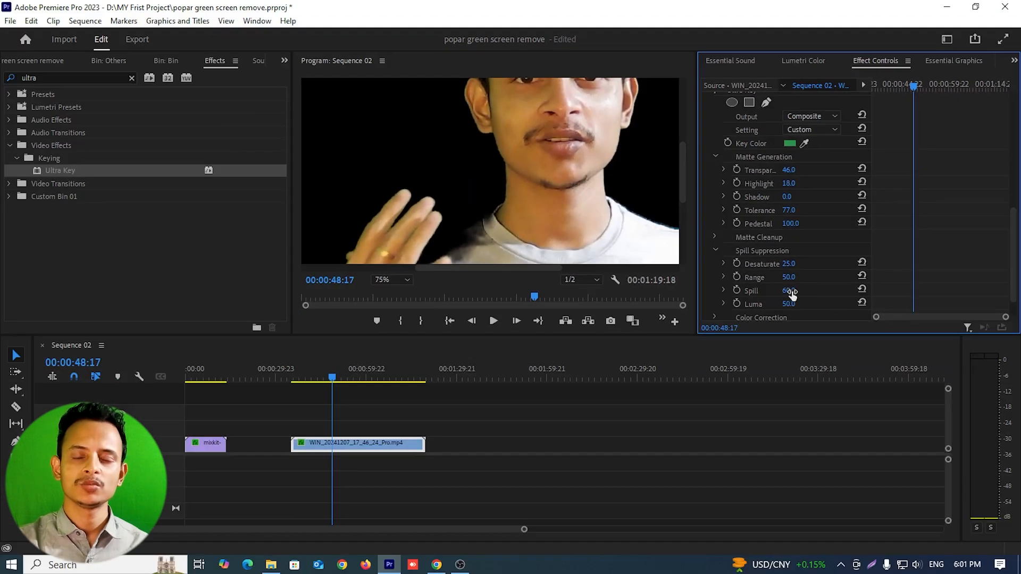
pyautogui.moveTo(792, 293); pyautogui.dragTo(800, 289)
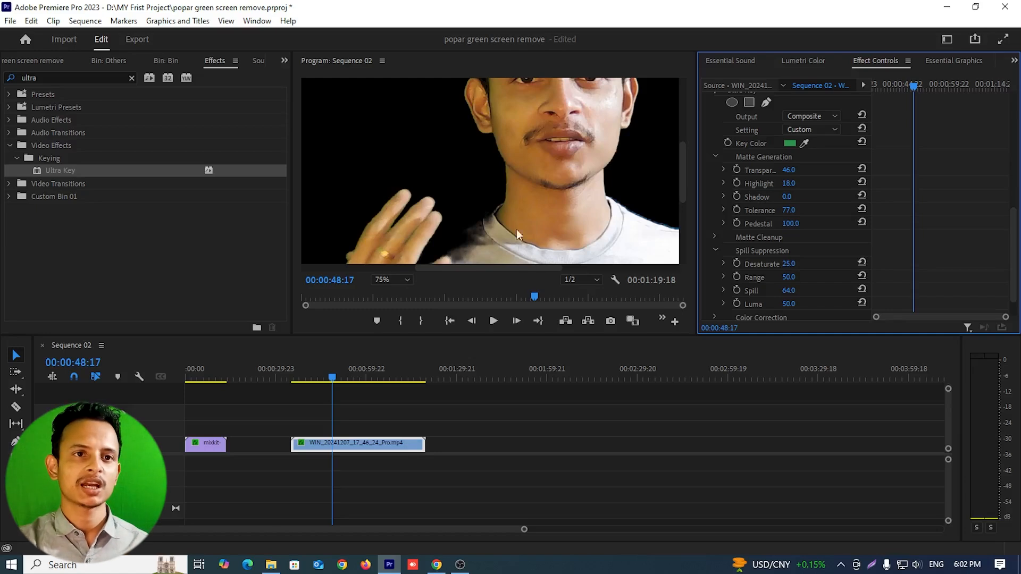
pyautogui.click(406, 280)
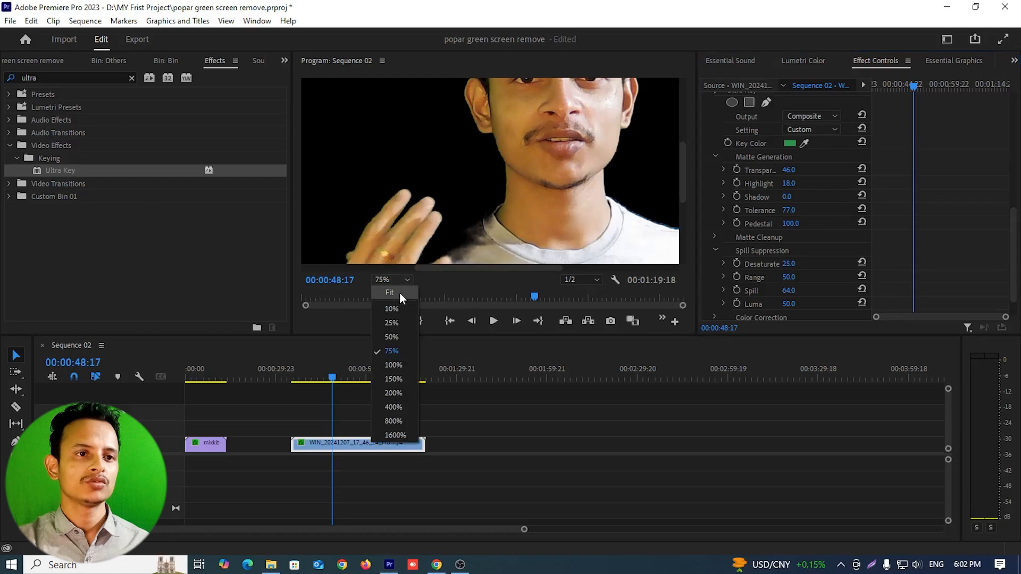
pyautogui.click(399, 294)
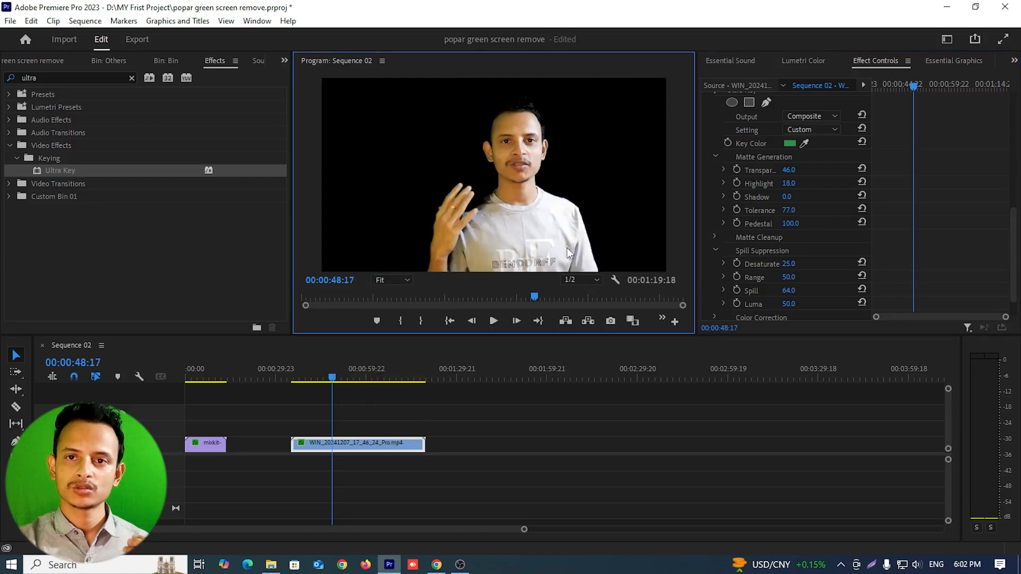